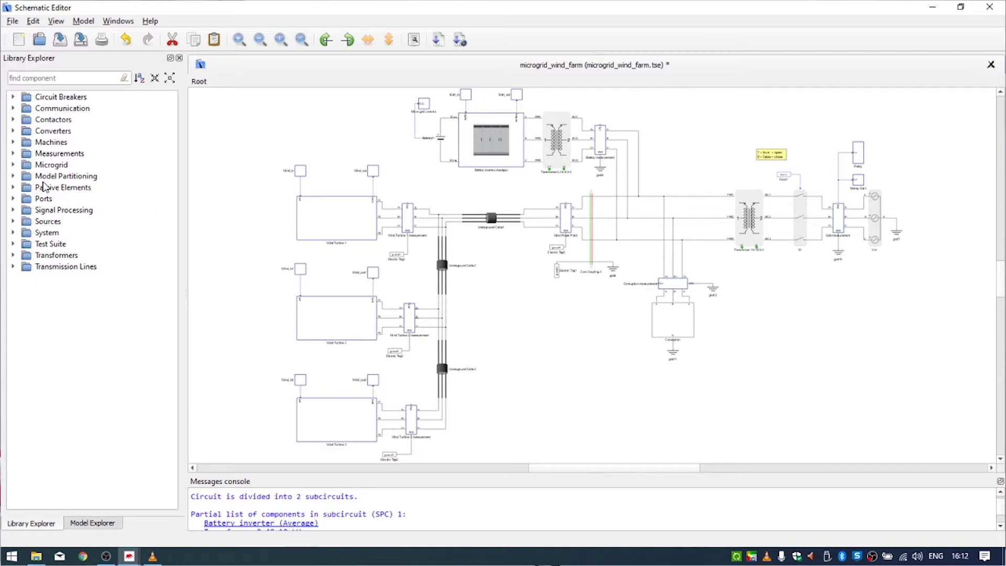
# Expand the Microgrid category of the component library to view its component groups
pyautogui.click(13, 165)
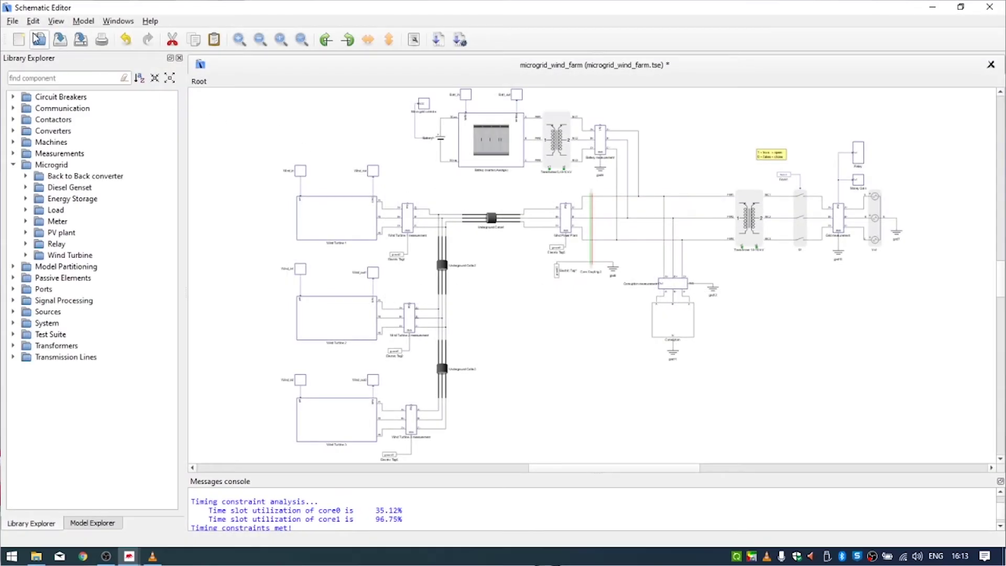
# Locate the microgrid_wind_farm example model in the microgrid/wind_farm_microgrid examples folder, and leave the file selection without opening it
pyautogui.click(13, 21)
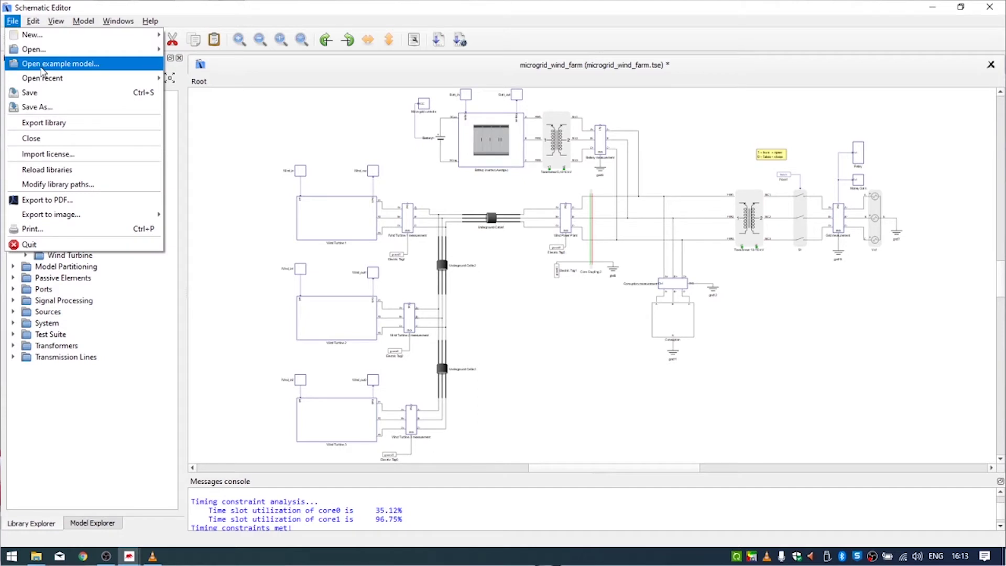
pyautogui.click(63, 63)
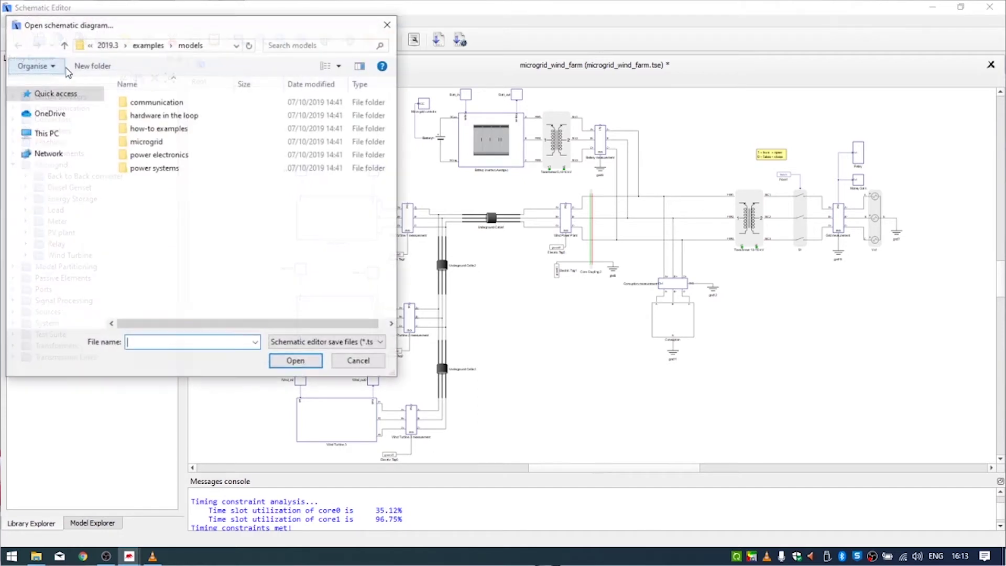
pyautogui.click(148, 141)
pyautogui.doubleClick(148, 141)
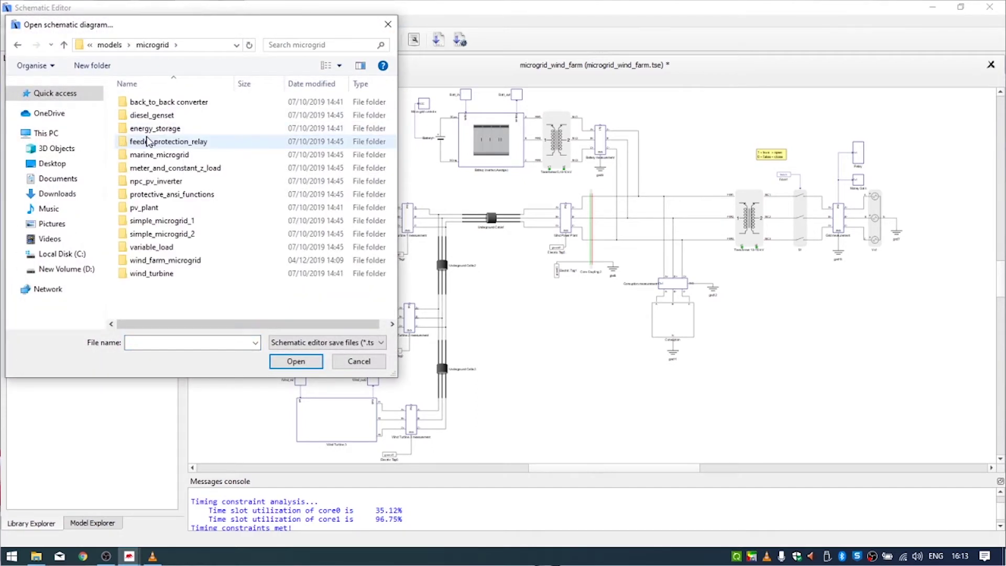
pyautogui.click(174, 262)
pyautogui.doubleClick(173, 262)
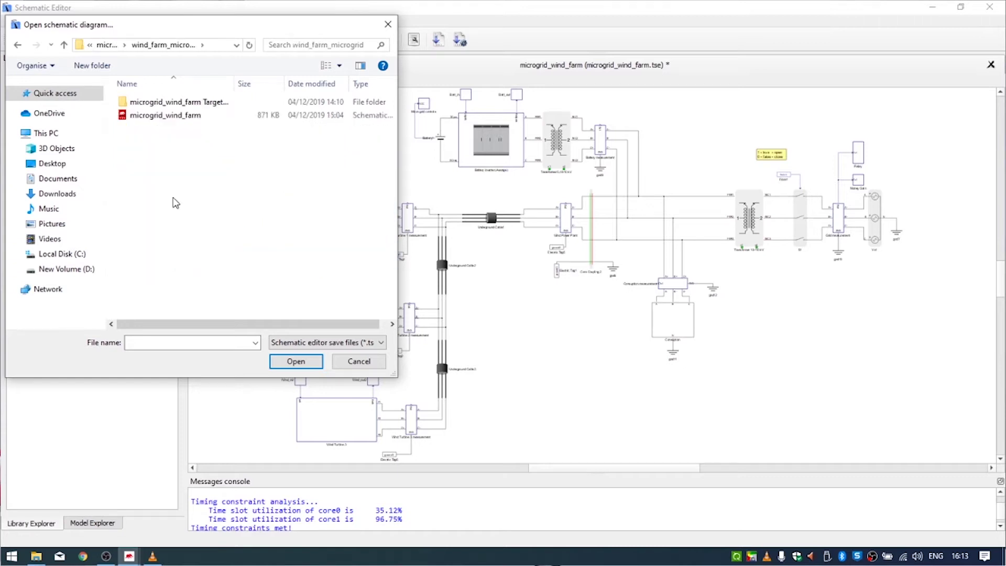
pyautogui.click(166, 117)
pyautogui.click(165, 117)
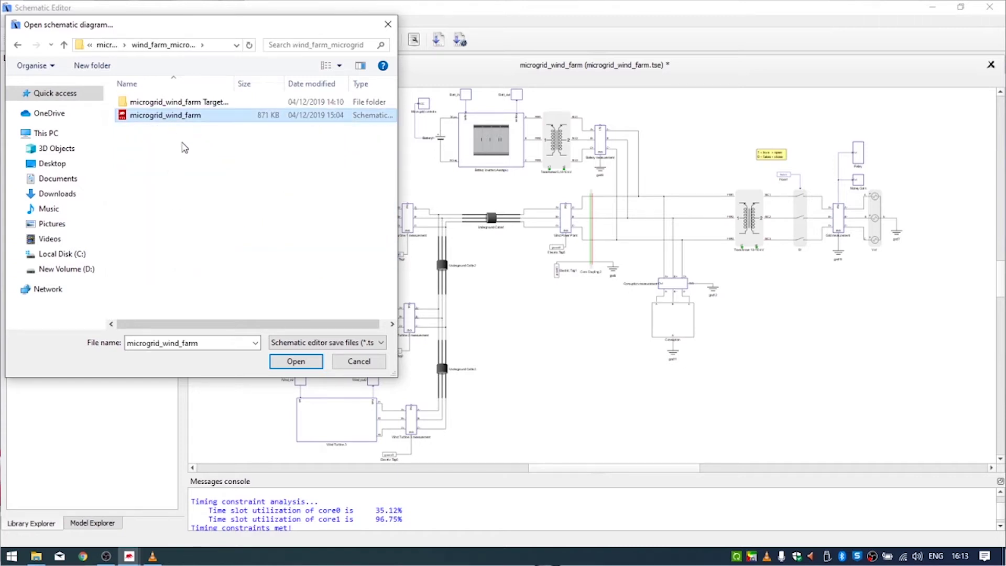
pyautogui.click(358, 366)
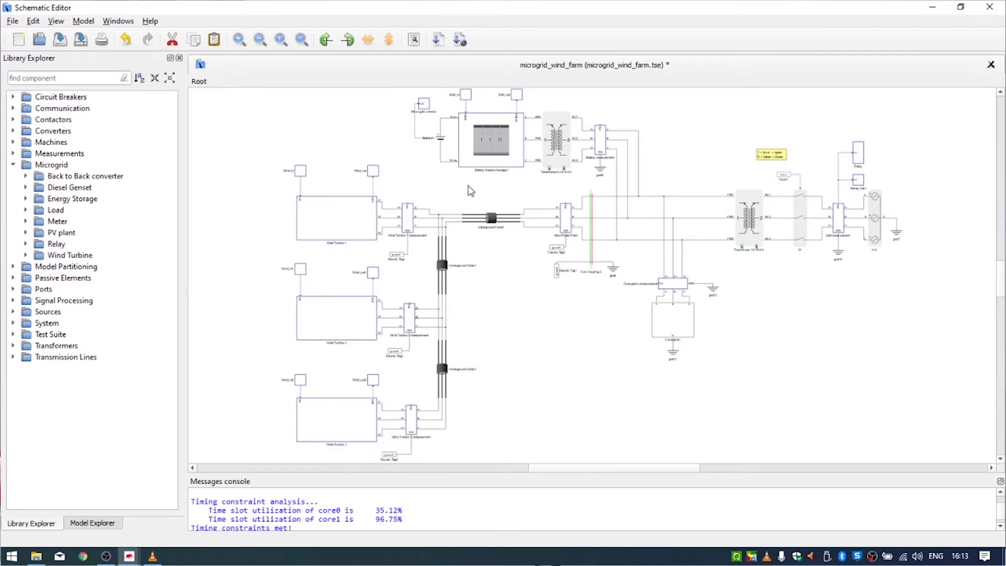
# Examine the root schematic from the battery inverter and underground cables to the consumption load, 10-110 kV transformer and grid connection
pyautogui.scroll(3, 490, 166)
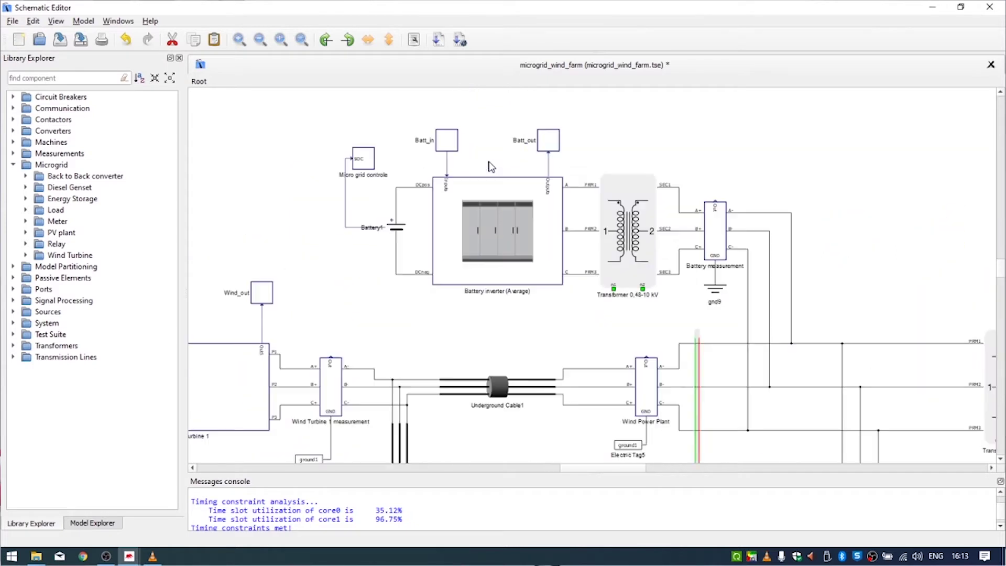
pyautogui.moveTo(498, 375); pyautogui.dragTo(369, 259)
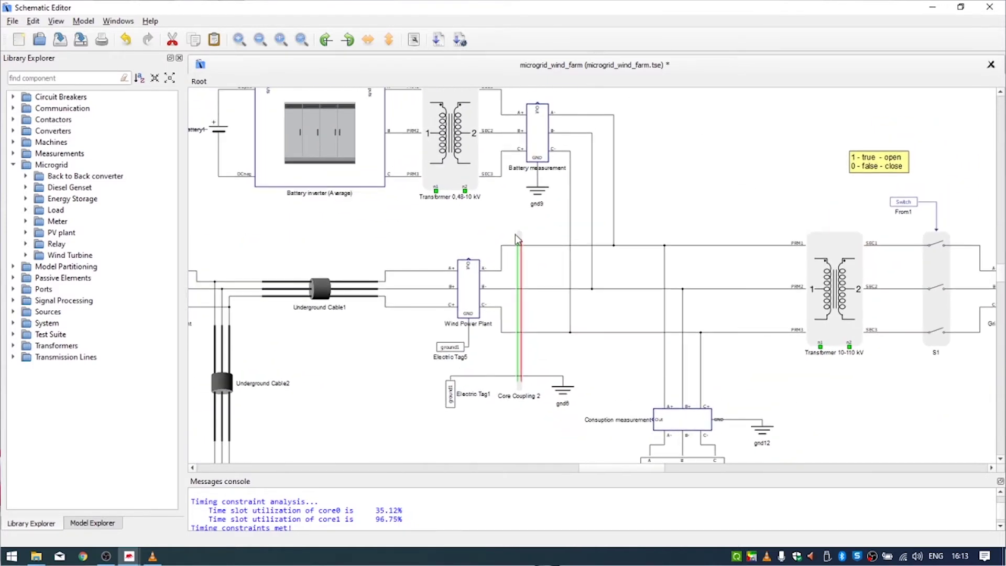
pyautogui.moveTo(301, 236); pyautogui.dragTo(449, 101)
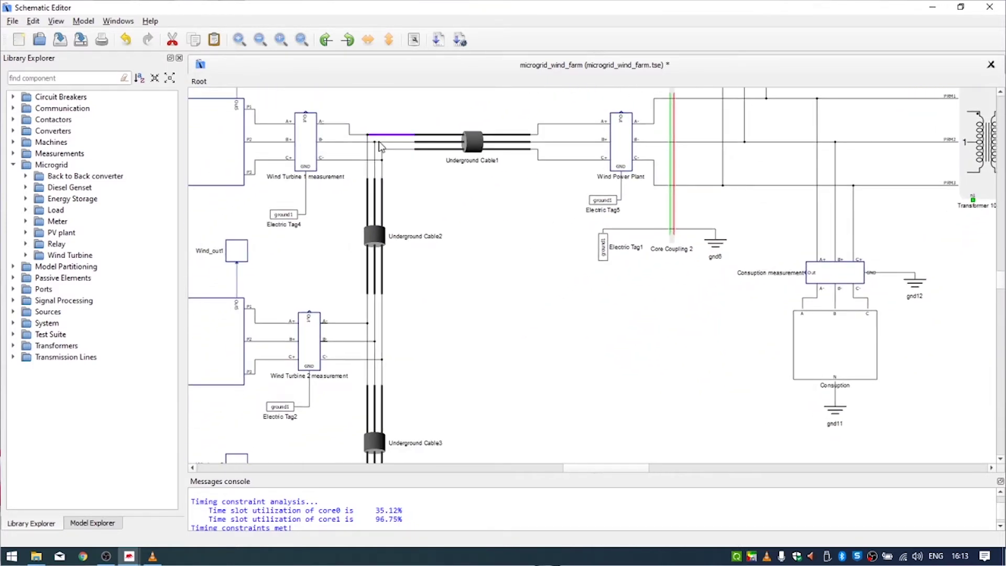
pyautogui.moveTo(620, 353); pyautogui.dragTo(443, 370)
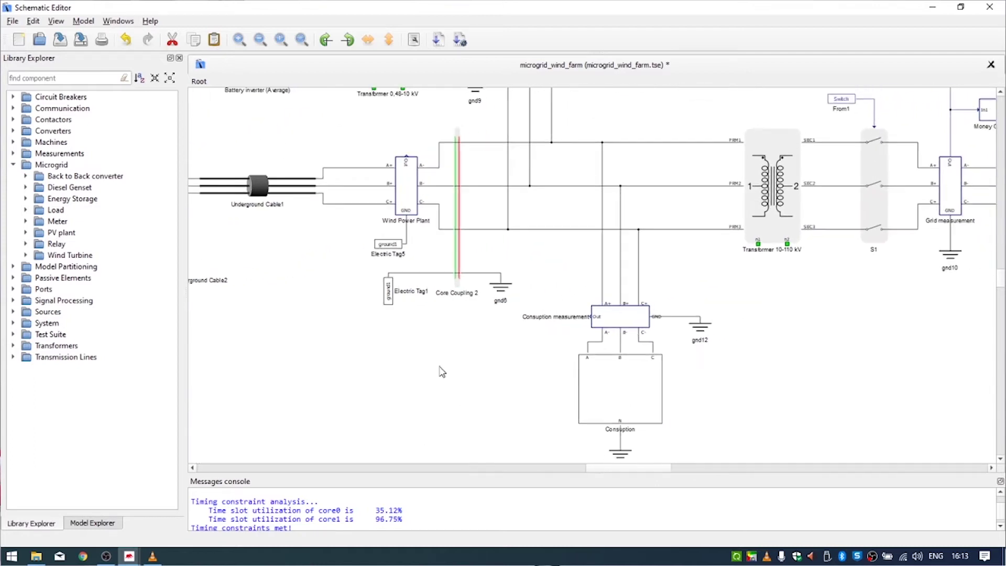
pyautogui.moveTo(767, 327); pyautogui.dragTo(644, 395)
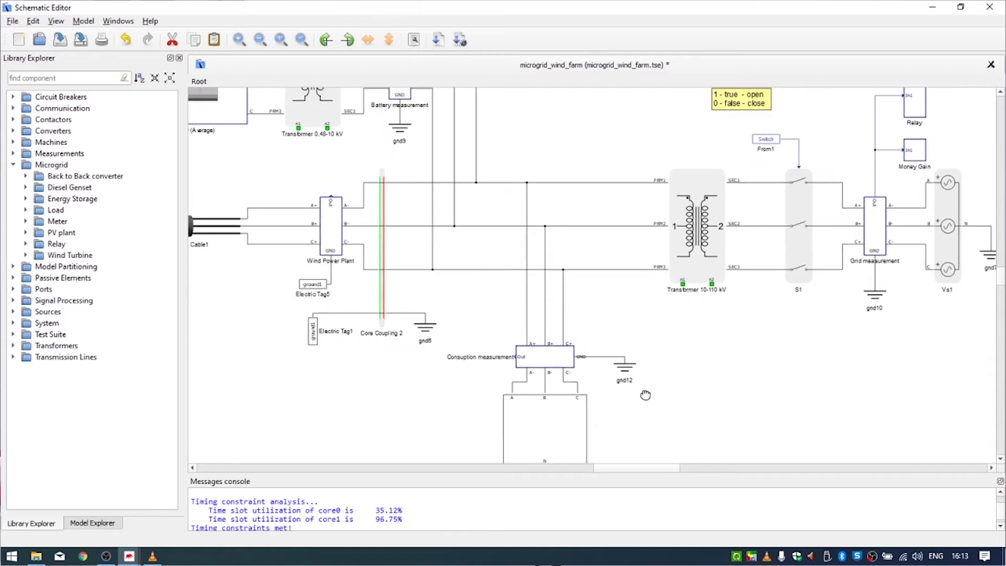
pyautogui.moveTo(711, 345); pyautogui.dragTo(601, 319)
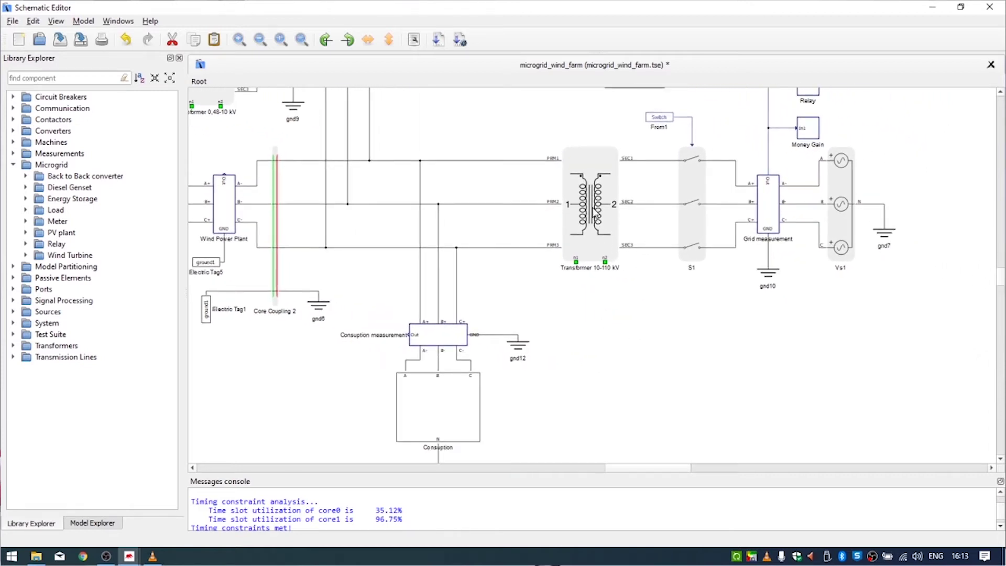
pyautogui.moveTo(635, 225); pyautogui.dragTo(603, 246)
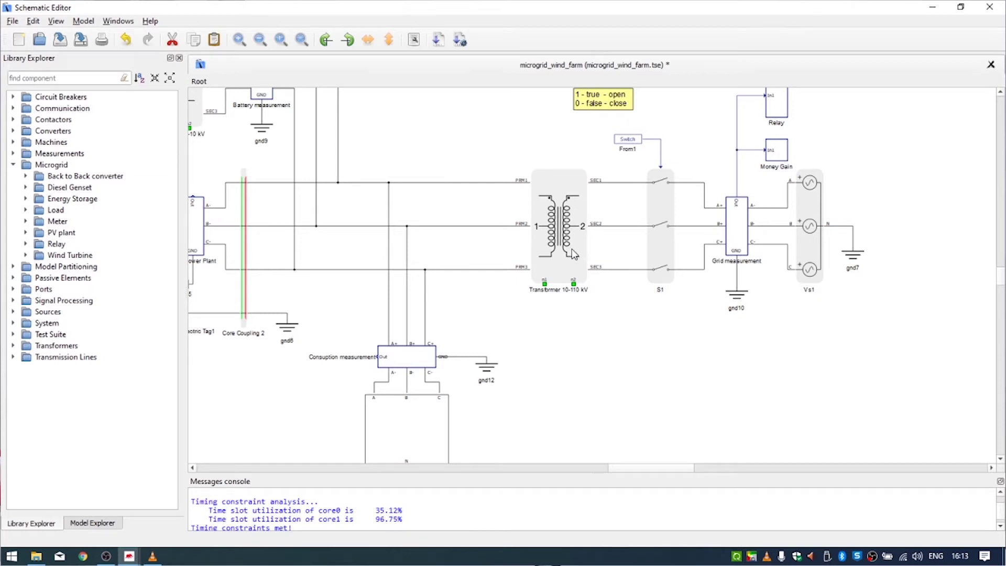
pyautogui.moveTo(608, 259); pyautogui.dragTo(600, 283)
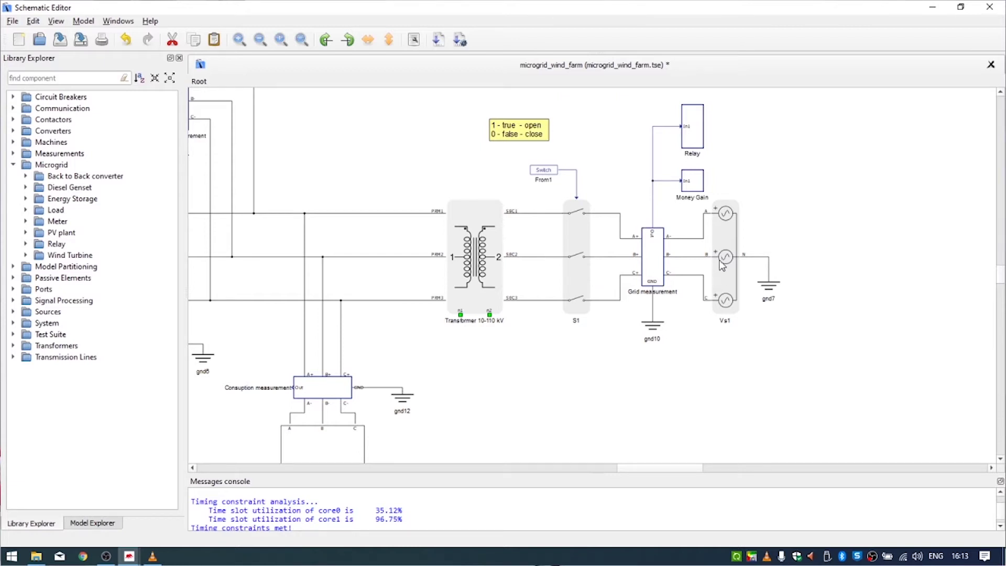
pyautogui.moveTo(592, 153); pyautogui.dragTo(613, 246)
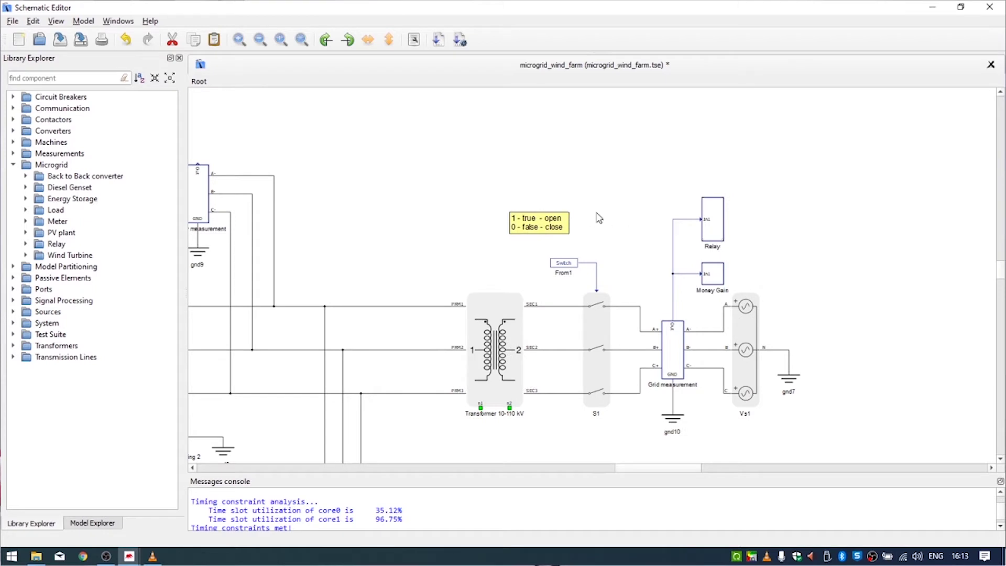
# Inspect the output function code of C function1 inside the Micro grid controle subsystem, close it unchanged and return to the root schematic
pyautogui.moveTo(446, 178); pyautogui.dragTo(754, 252)
pyautogui.moveTo(328, 218); pyautogui.dragTo(524, 169)
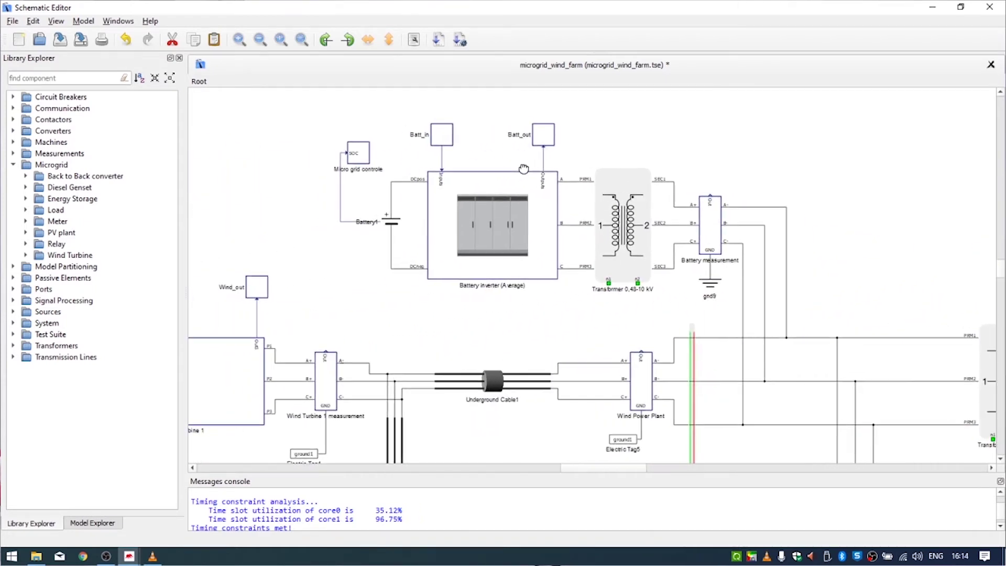
pyautogui.doubleClick(357, 156)
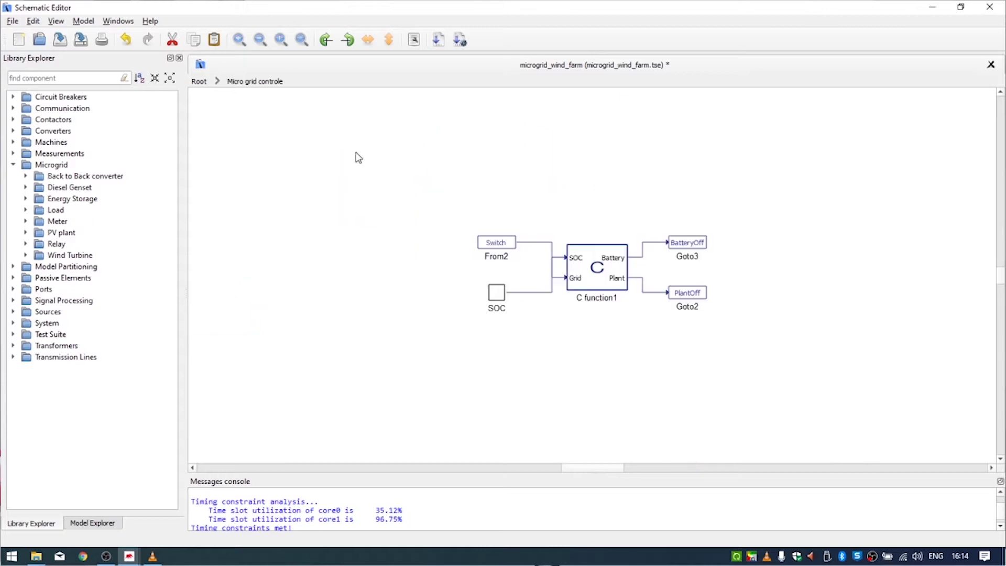
pyautogui.doubleClick(596, 268)
pyautogui.click(330, 79)
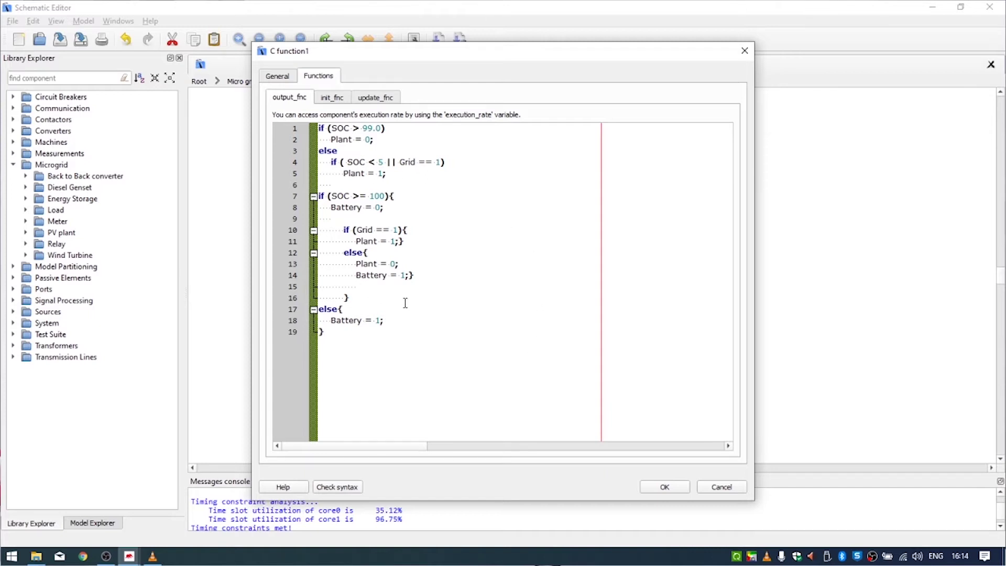
pyautogui.click(713, 494)
pyautogui.click(200, 83)
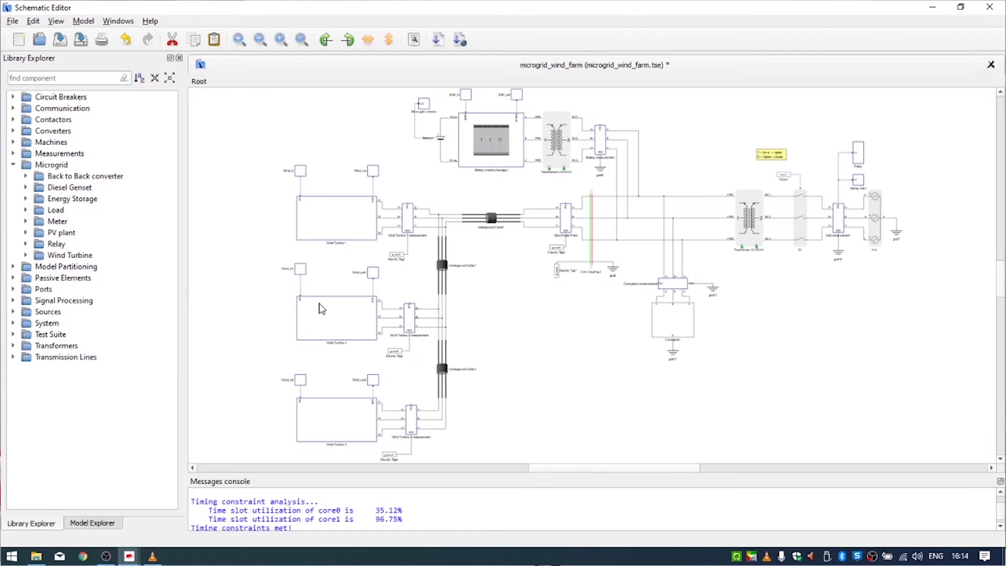
# Open the Wind Power Plant (Average) component inside Wind Turbine 3 and select its three-phase switch S1 for inspection
pyautogui.click(338, 430)
pyautogui.scroll(-2, 330, 374)
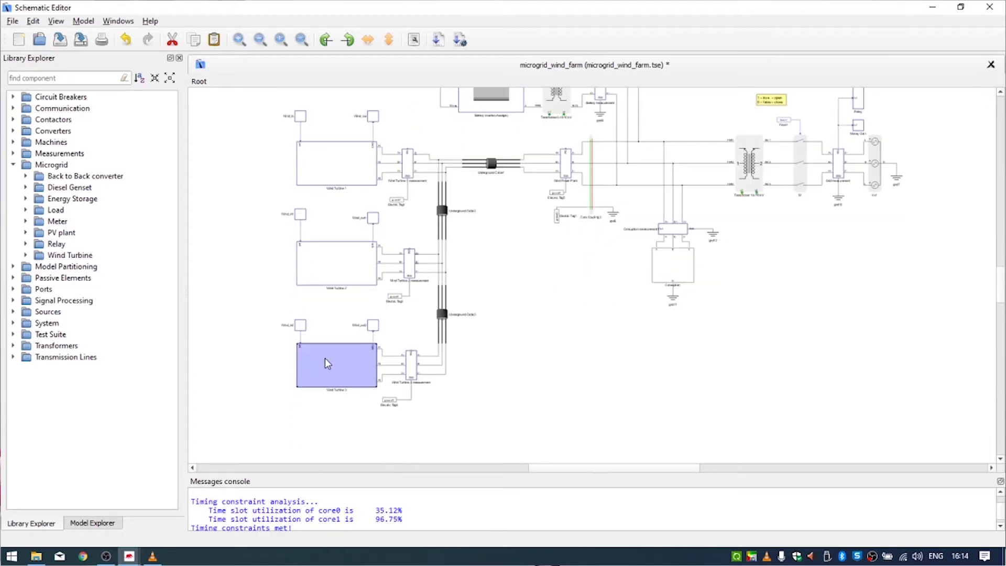
pyautogui.doubleClick(327, 362)
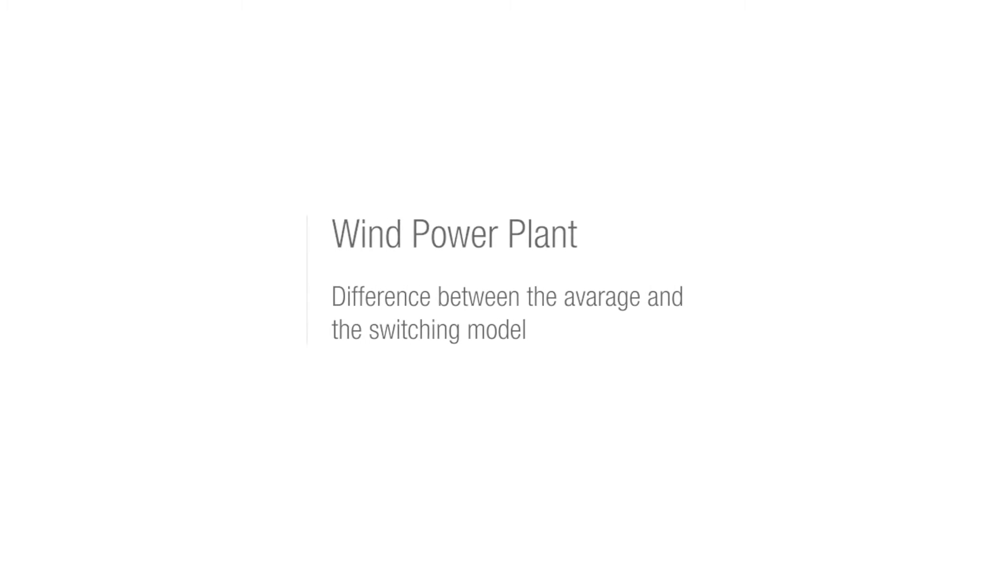
pyautogui.click(579, 341)
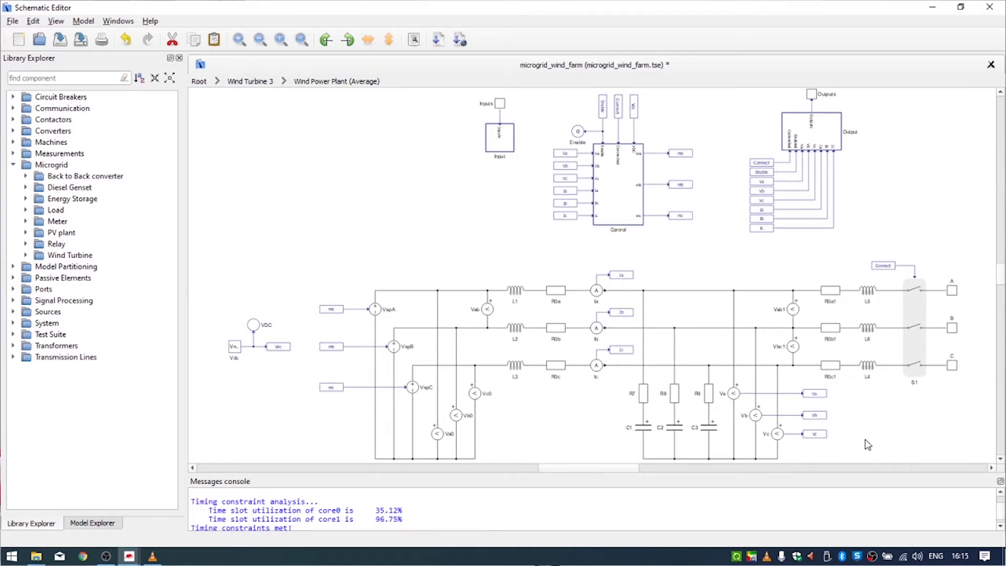
pyautogui.click(916, 367)
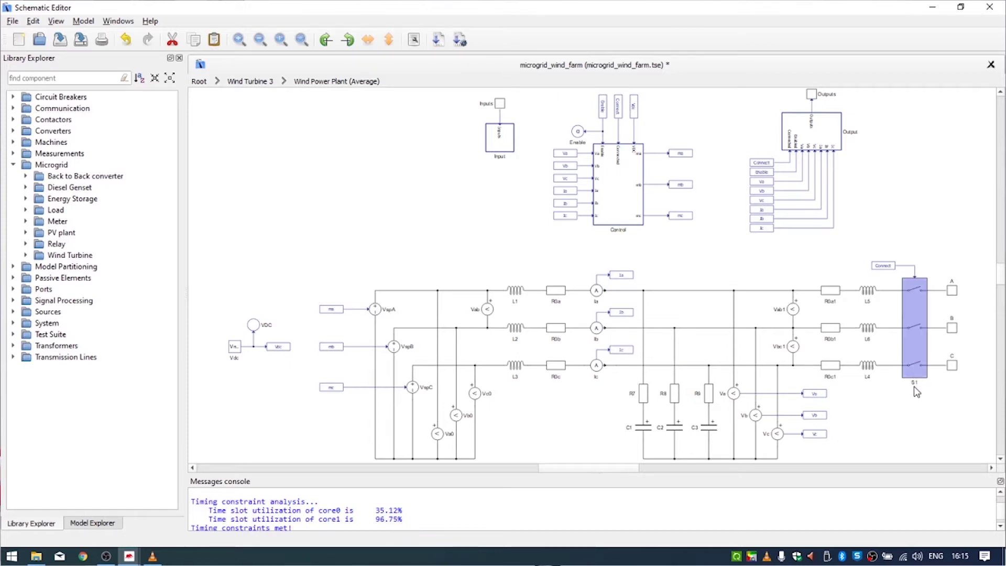
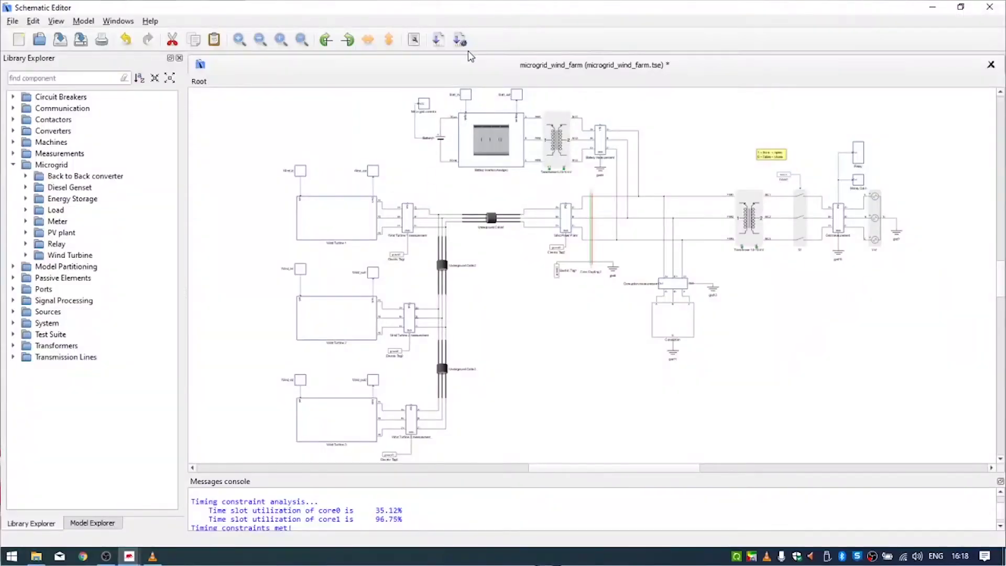
# Compile the wind farm model and load it into HIL SCADA
pyautogui.click(463, 46)
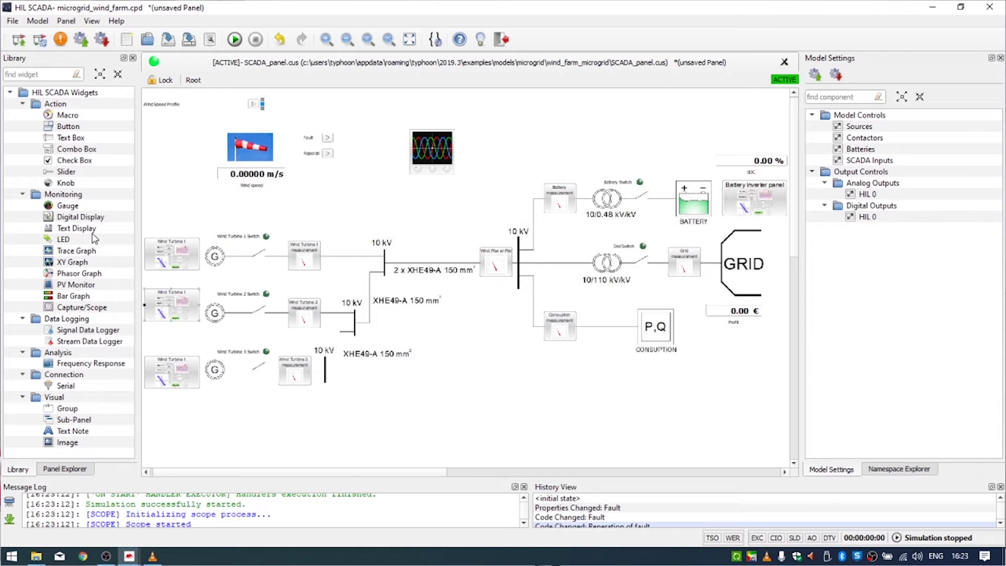
# Add a Digital Display widget to the SCADA panel above the Wind Turbine 1 sub-panel
pyautogui.moveTo(89, 217); pyautogui.dragTo(182, 203)
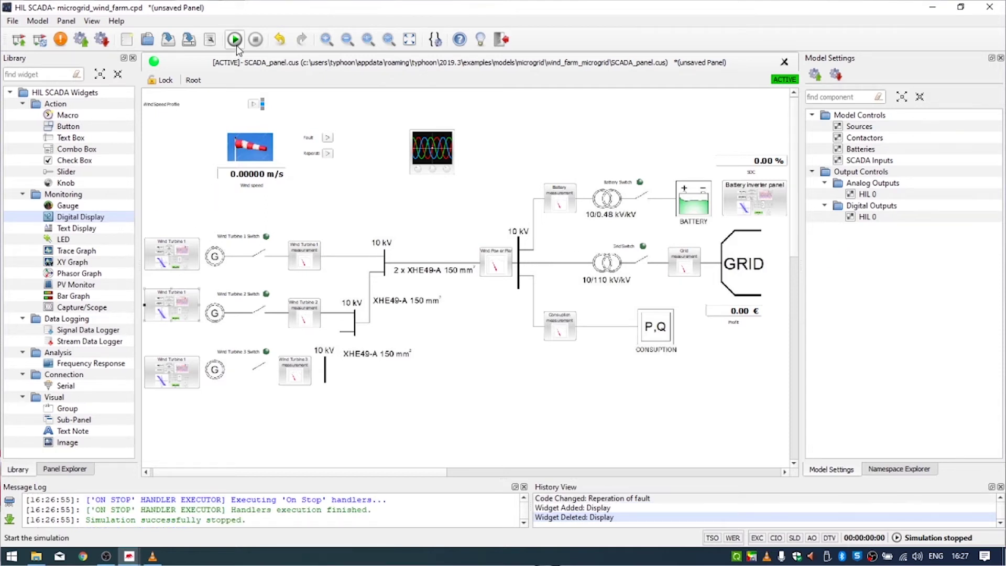
# Start the wind farm simulation in HIL SCADA
pyautogui.click(234, 41)
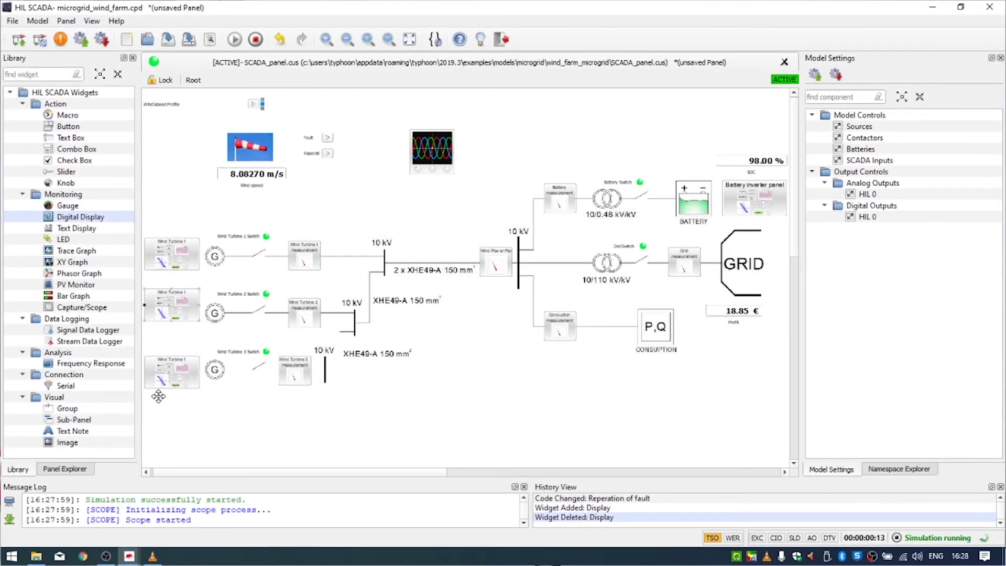
# Switch to File Explorer, review the values in the Wind speed text file, close it and return to the SCADA panel
pyautogui.click(44, 559)
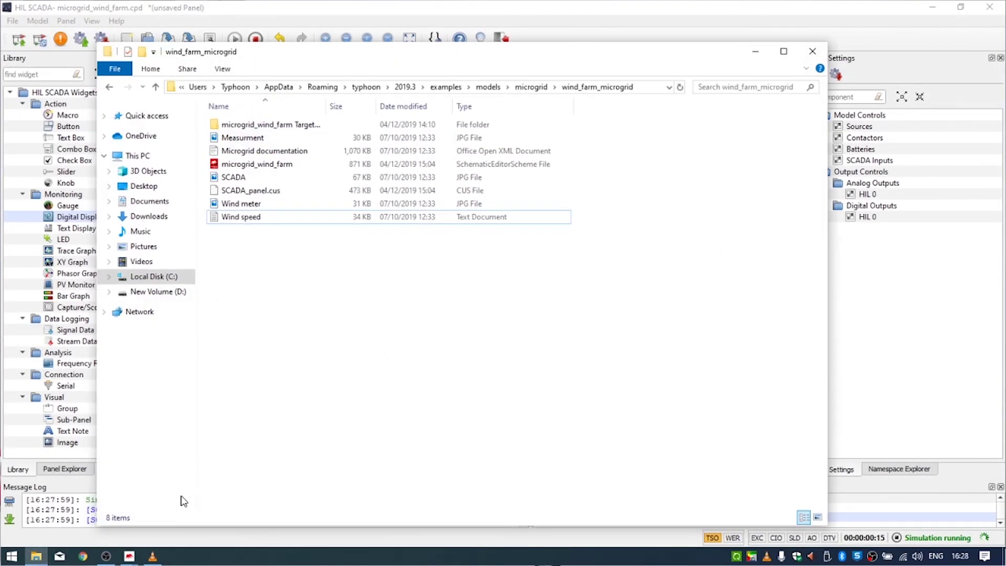
pyautogui.doubleClick(251, 219)
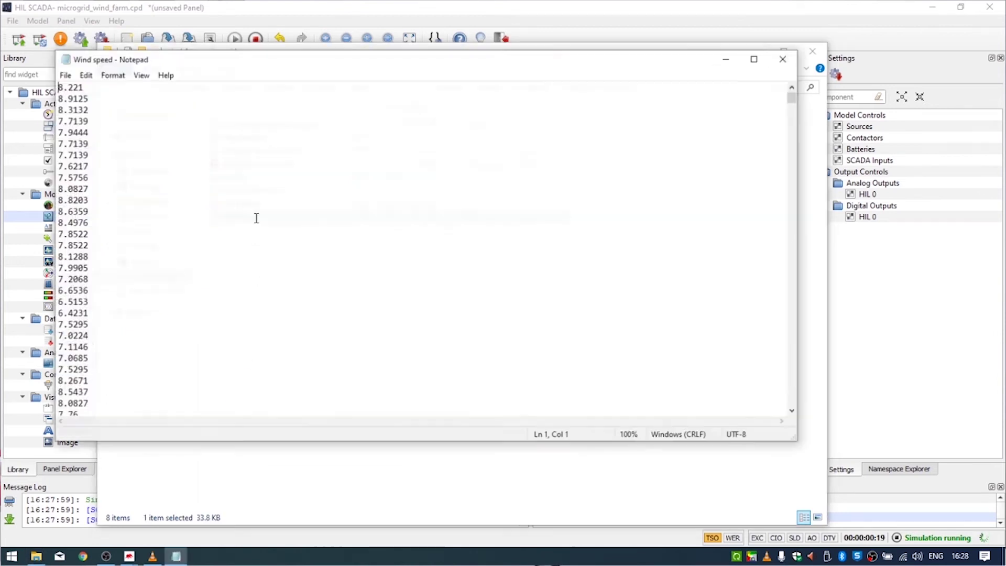
pyautogui.scroll(-5, 258, 152)
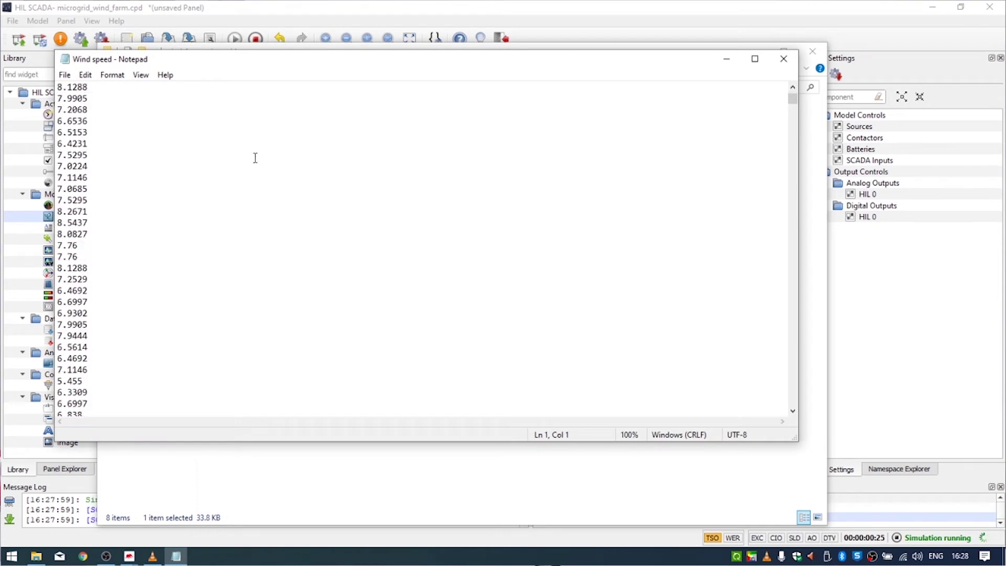
pyautogui.click(777, 65)
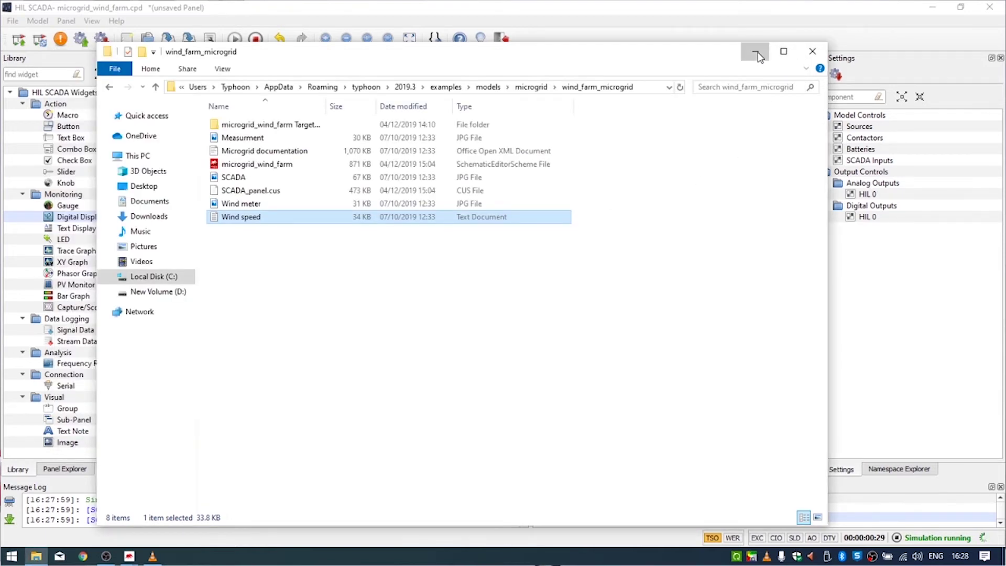
pyautogui.click(757, 52)
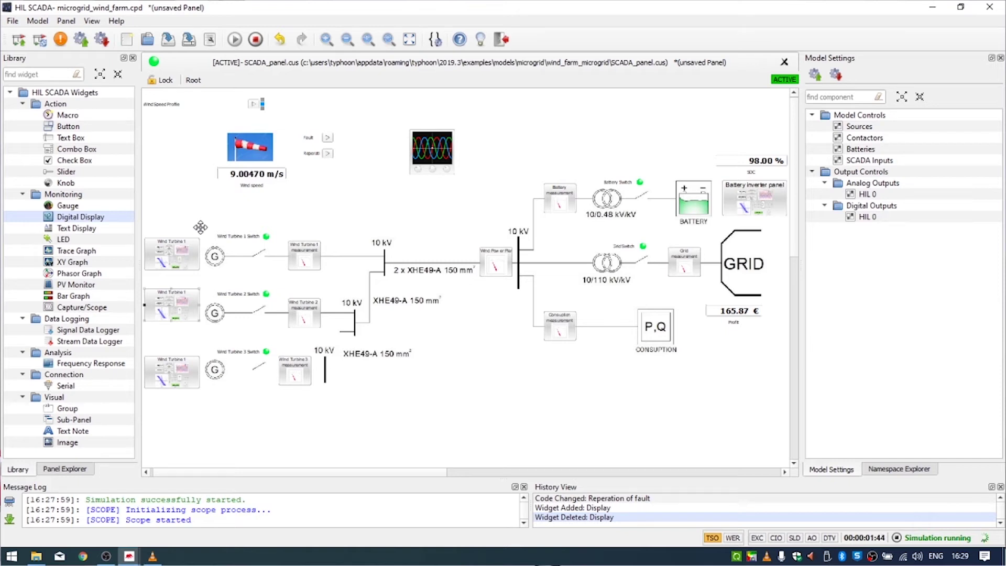
# Examine the measurements, graphs and inverter controls in the Wind Turbine 1 sub-panel, and return to the root panel
pyautogui.doubleClick(178, 258)
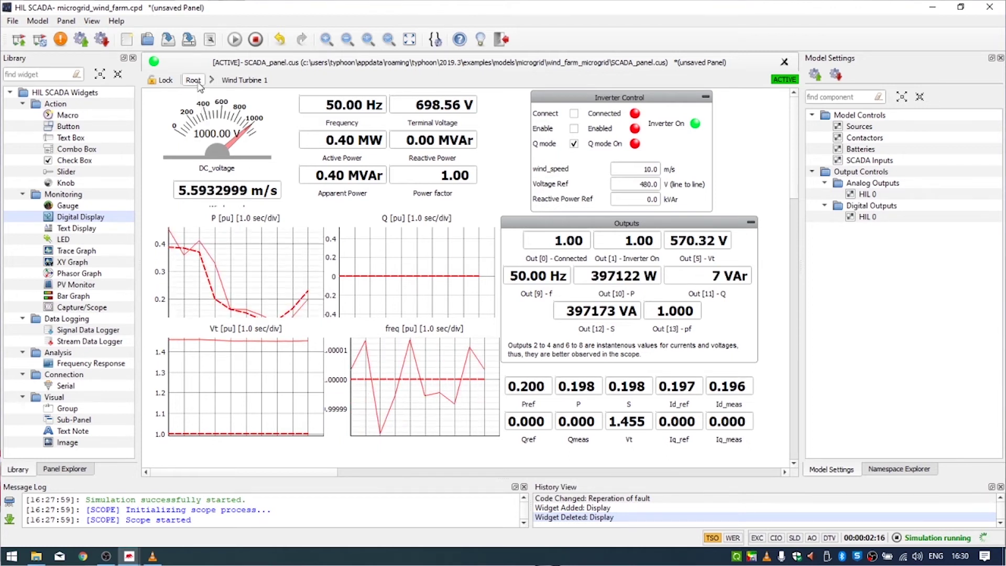
pyautogui.click(198, 84)
# Review the local namespace code in the Wind Turbine 1 sub-panel's properties, including the component paths and base variables, and close the dialog
pyautogui.rightClick(182, 256)
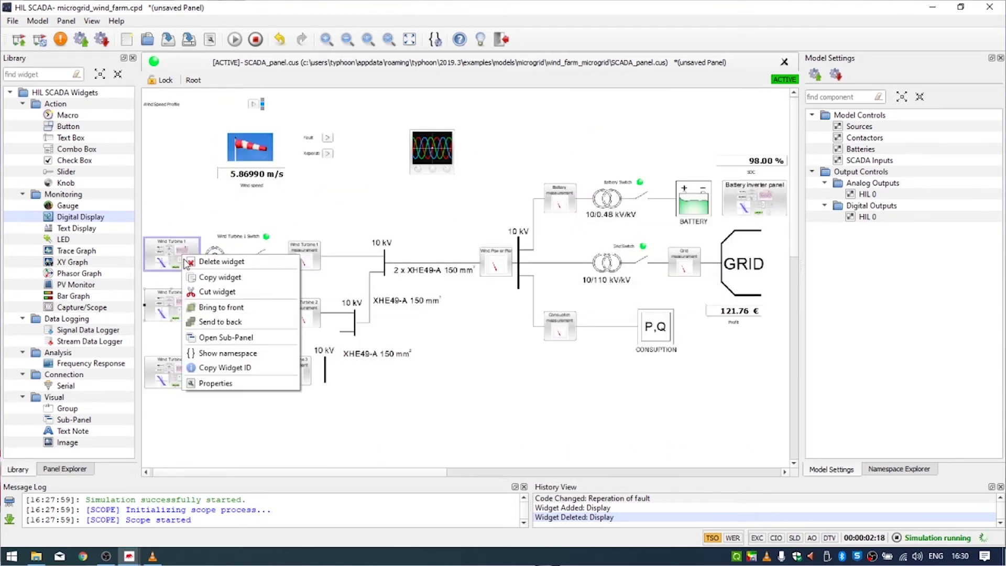
pyautogui.click(244, 387)
pyautogui.click(441, 137)
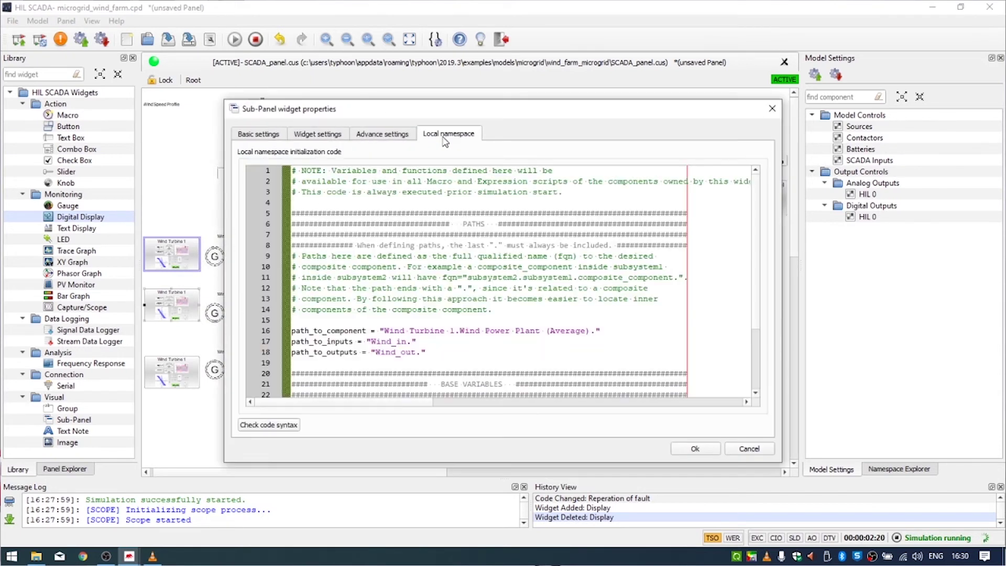
pyautogui.scroll(-3, 440, 230)
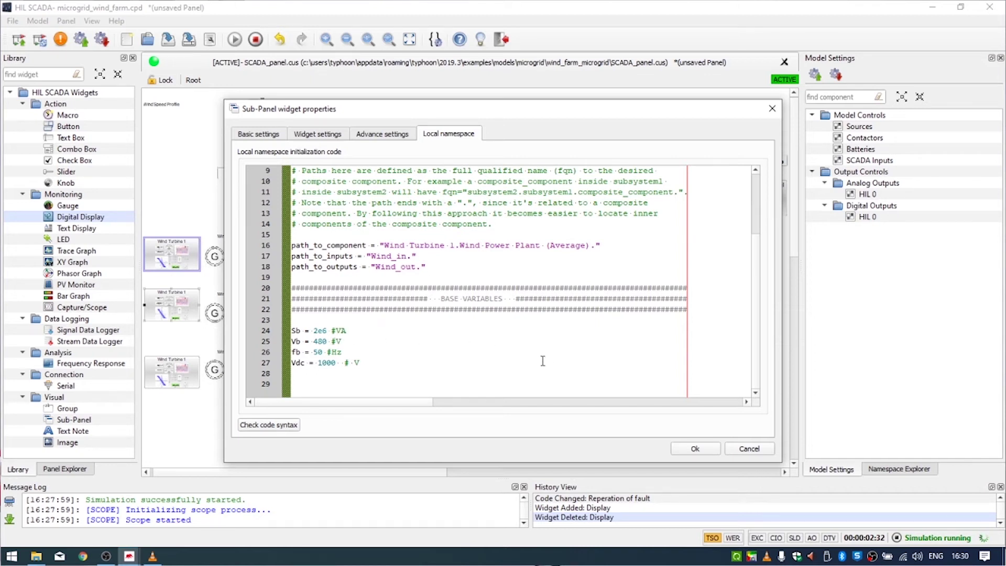
pyautogui.scroll(1, 536, 360)
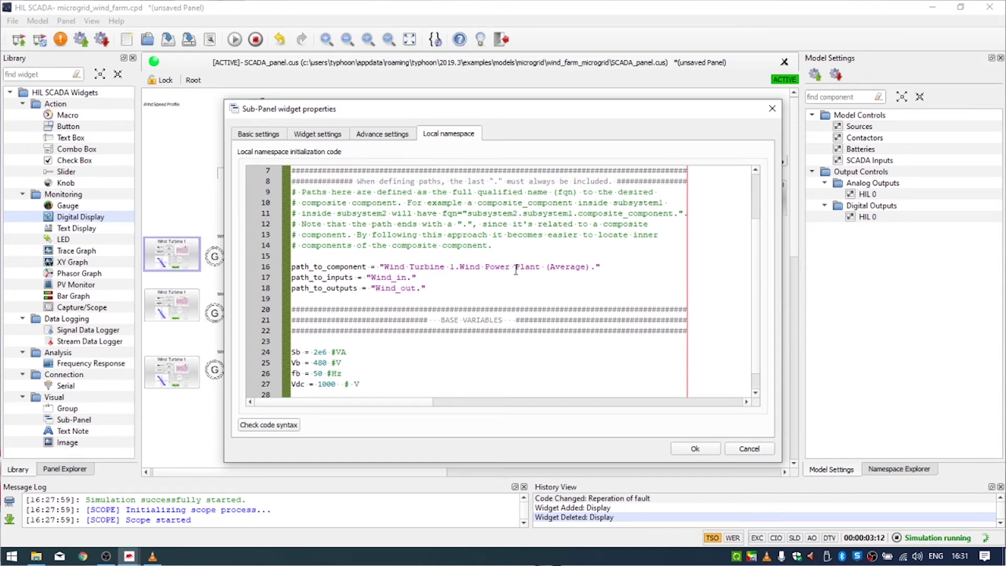
pyautogui.click(712, 452)
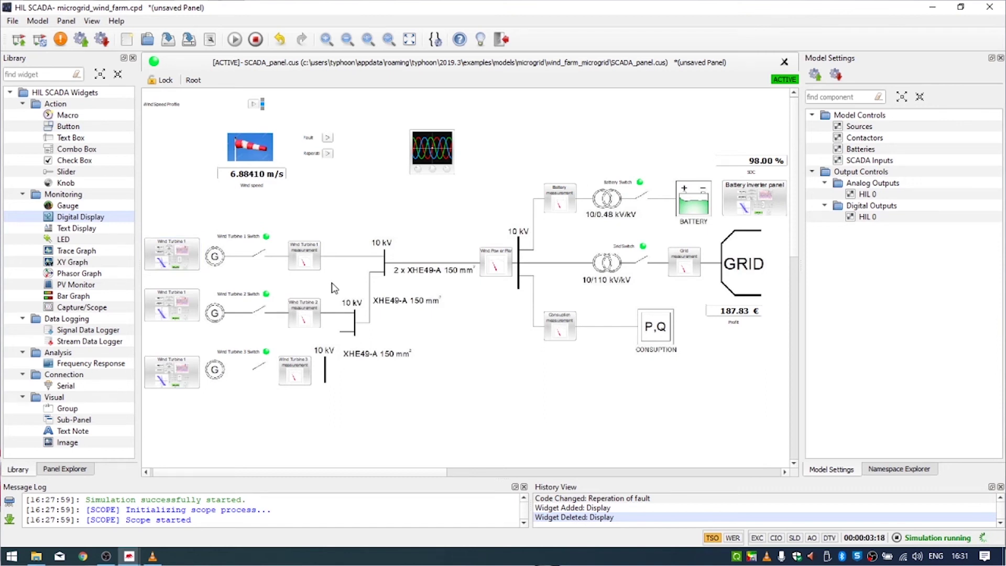
# Examine the current, voltage and power graphs in the Wind Turbine 1 measurement and Wind Power Plant sub-panels, returning to the root panel
pyautogui.doubleClick(303, 257)
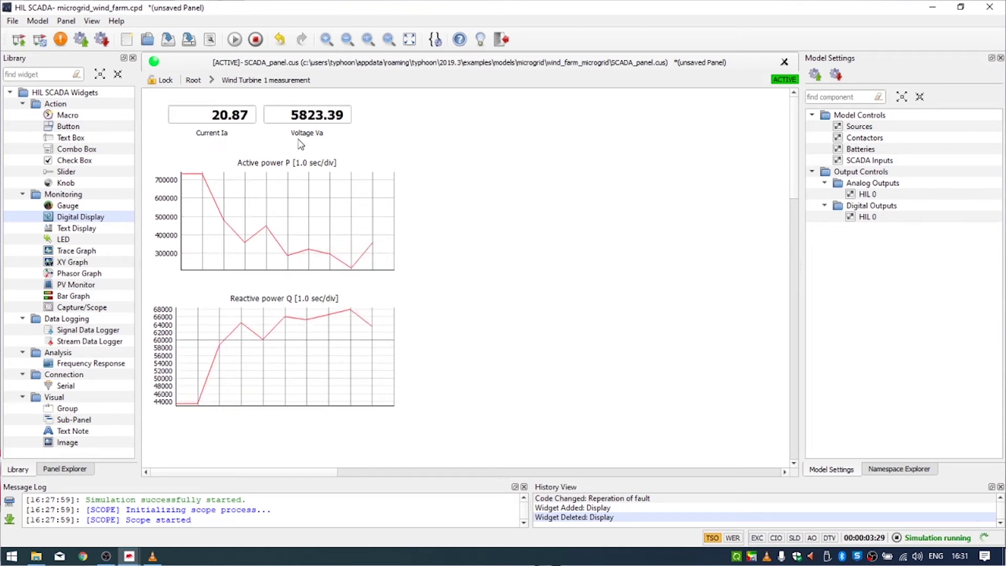
pyautogui.click(193, 80)
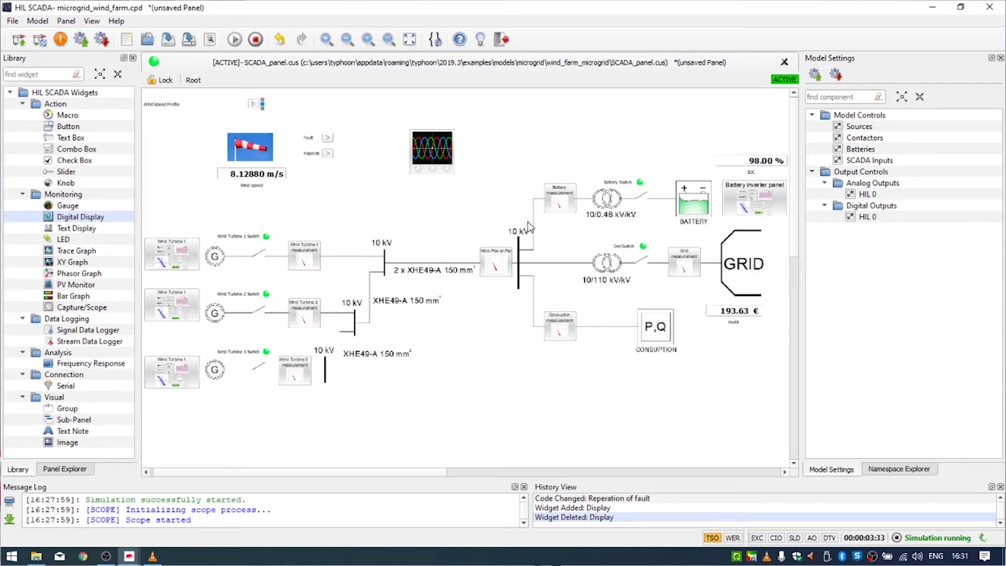
pyautogui.doubleClick(492, 265)
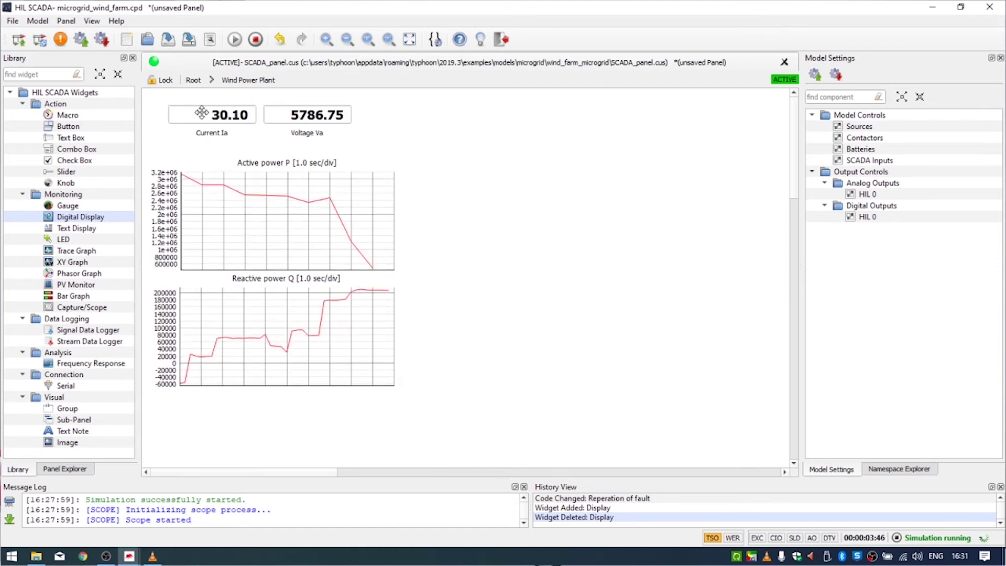
pyautogui.click(193, 80)
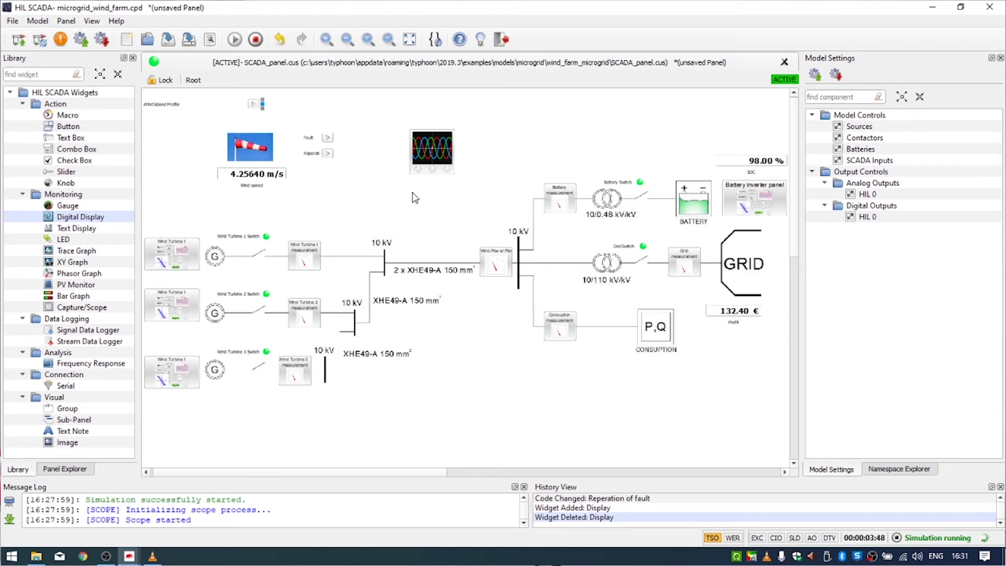
# Examine the current, voltage and power graphs in the consumption measurement sub-panel and return to the root panel
pyautogui.doubleClick(563, 328)
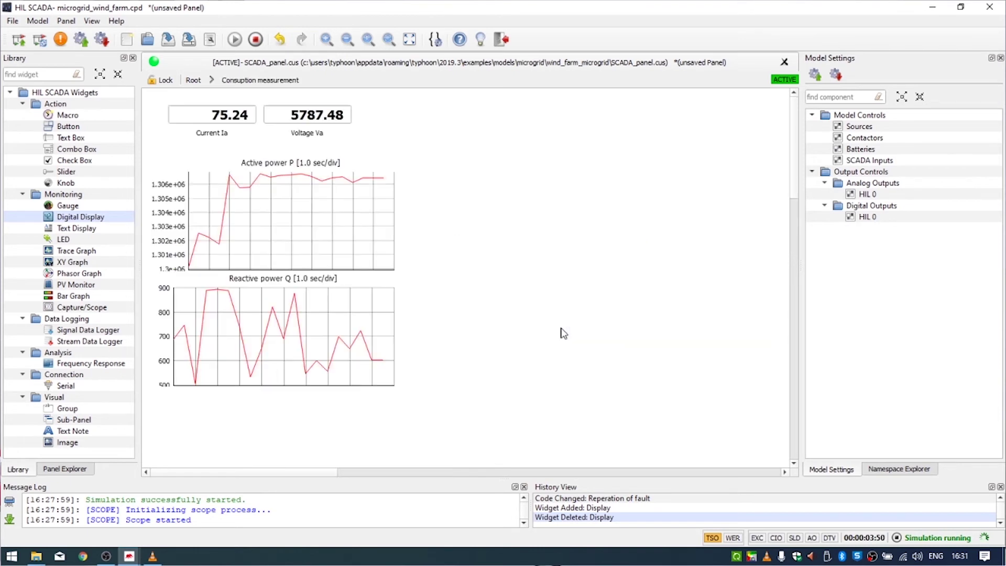
pyautogui.click(213, 135)
pyautogui.click(307, 137)
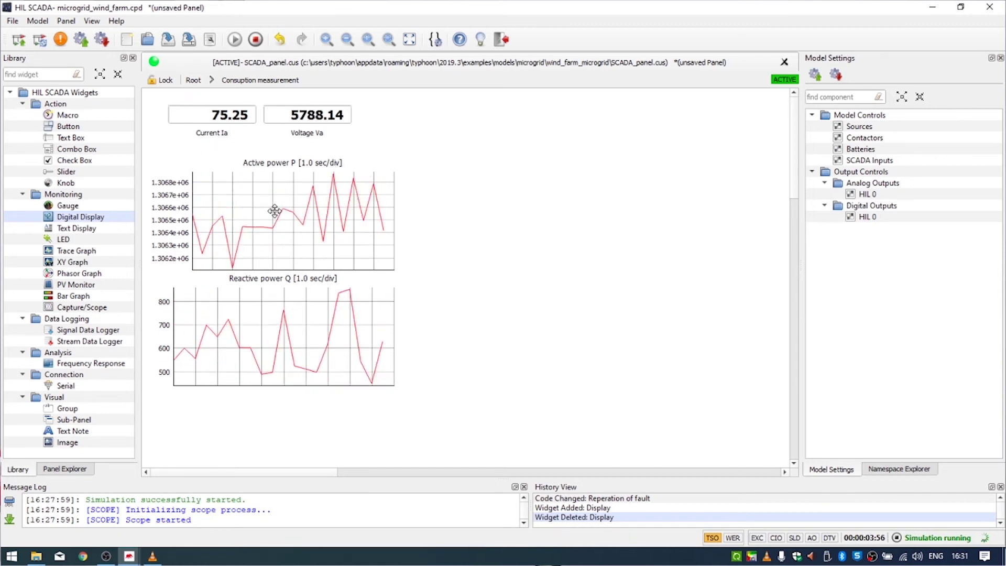
pyautogui.click(193, 81)
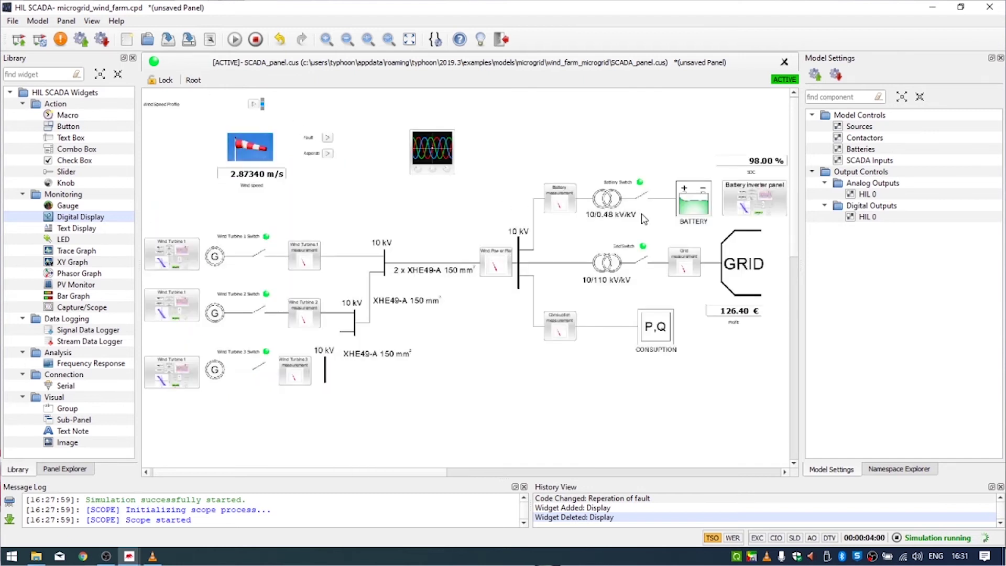
# Inspect the Grid Following status in the Battery inverter panel, and check the Grid Switch back on the root panel
pyautogui.doubleClick(755, 202)
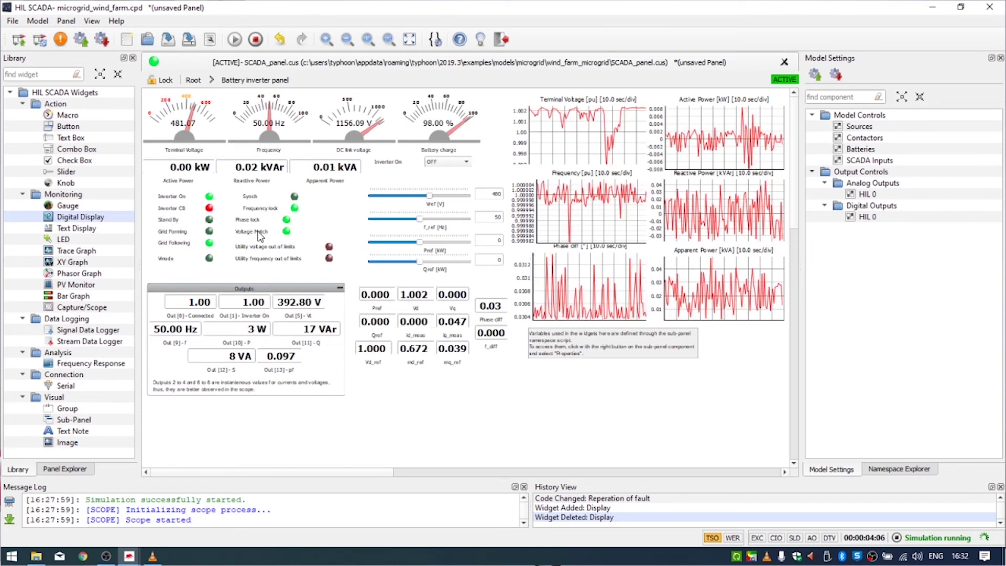
pyautogui.click(193, 243)
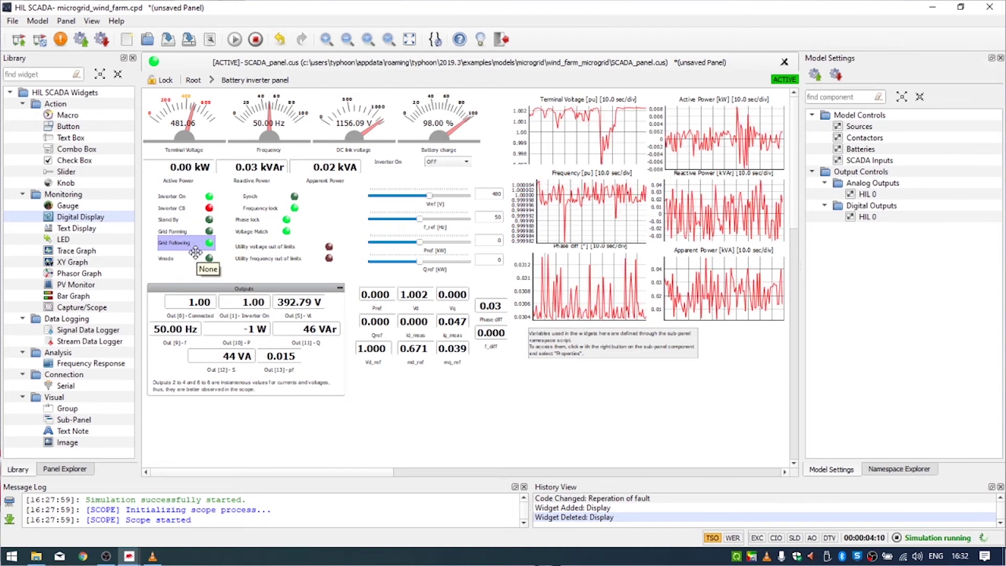
pyautogui.click(193, 80)
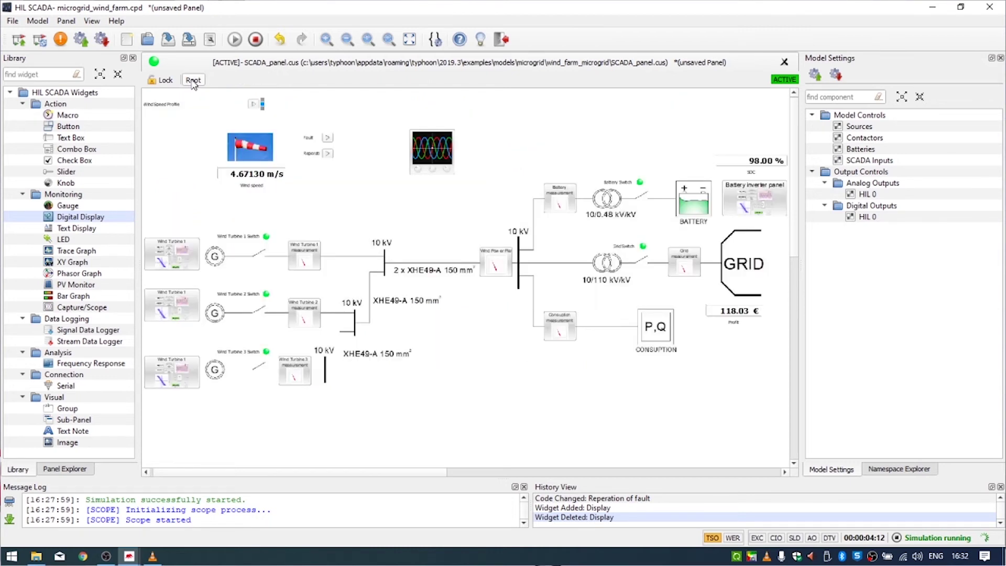
pyautogui.click(637, 246)
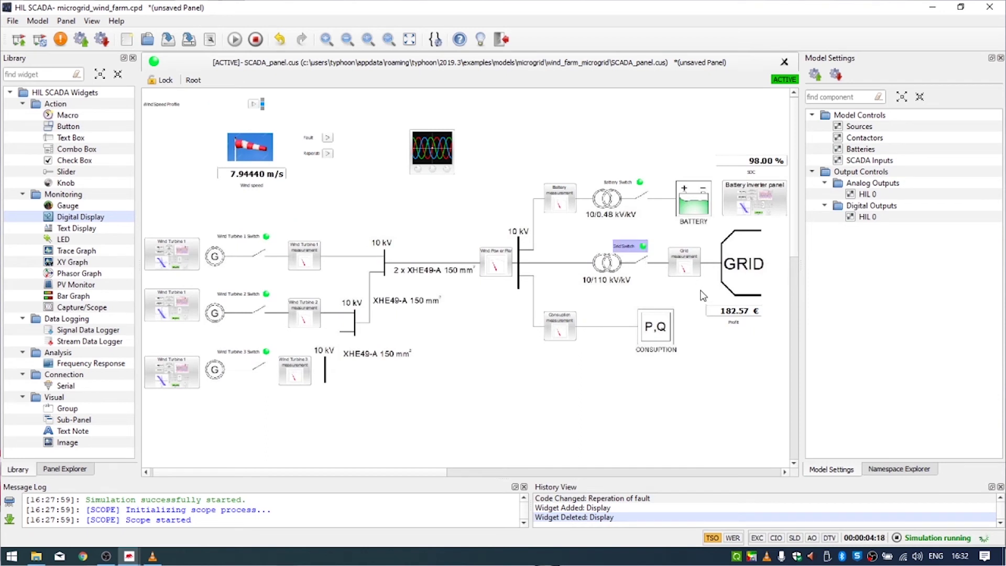
pyautogui.click(691, 308)
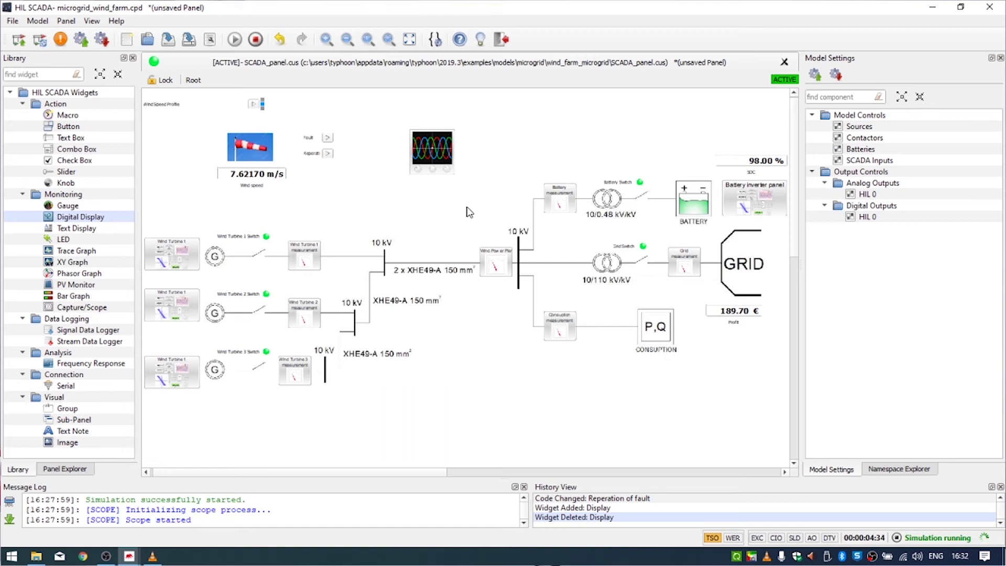
# Open the Capture/Scope widget, switch it from Scope to Capture mode and import the Scope settings
pyautogui.doubleClick(306, 138)
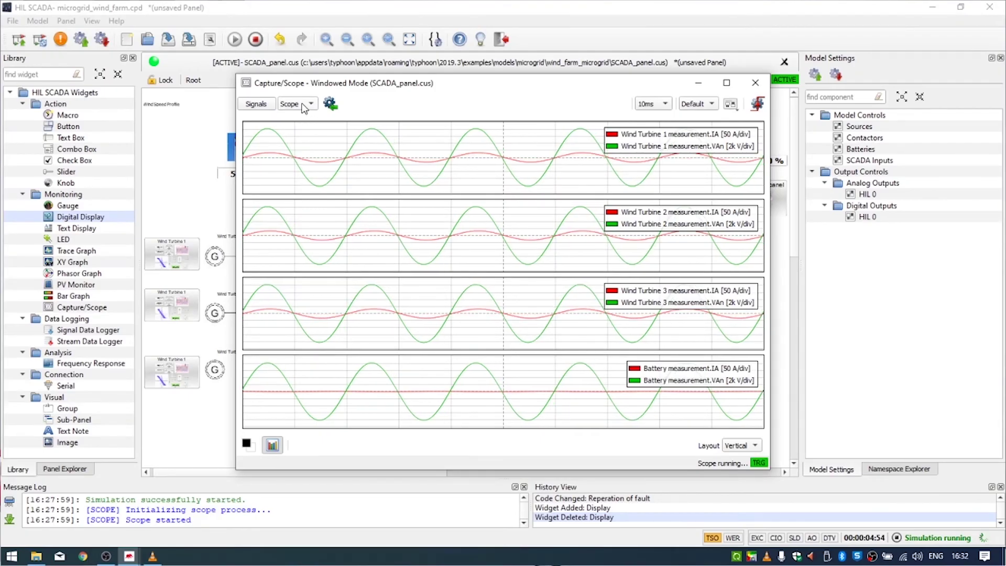
pyautogui.click(302, 104)
pyautogui.click(295, 132)
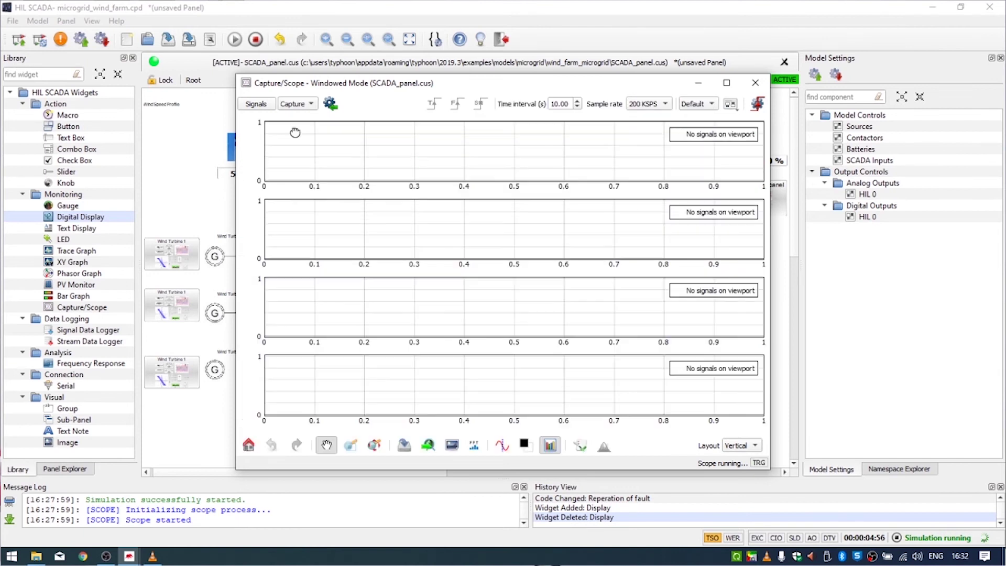
pyautogui.click(756, 107)
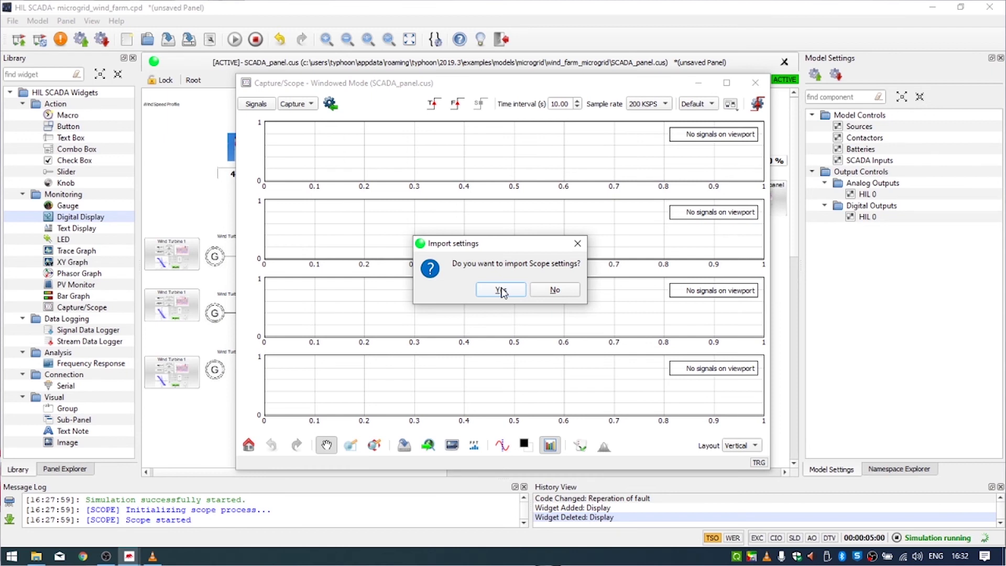
pyautogui.click(501, 290)
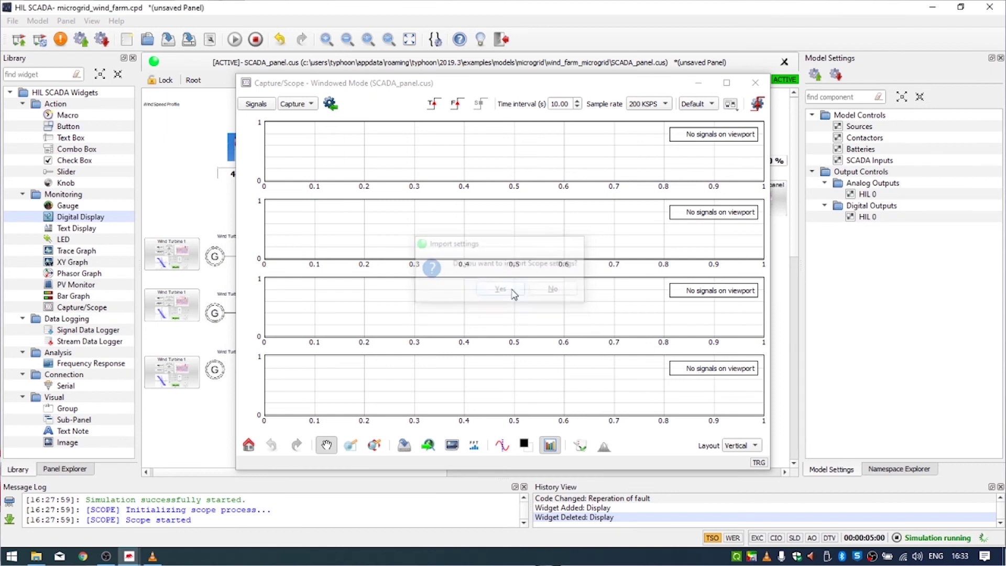
# Review the capture trigger settings, close them and arm the triggered capture
pyautogui.click(758, 105)
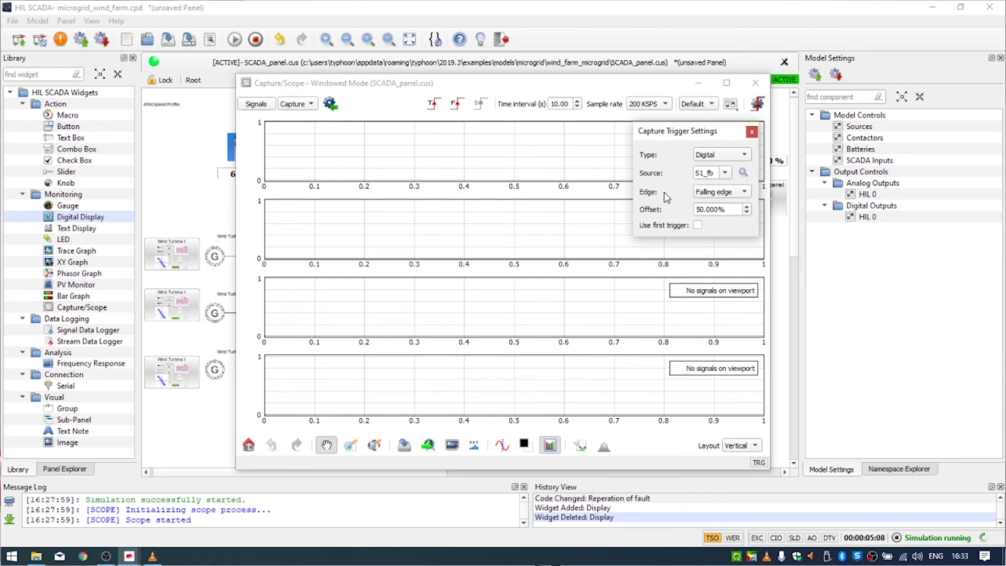
pyautogui.click(751, 132)
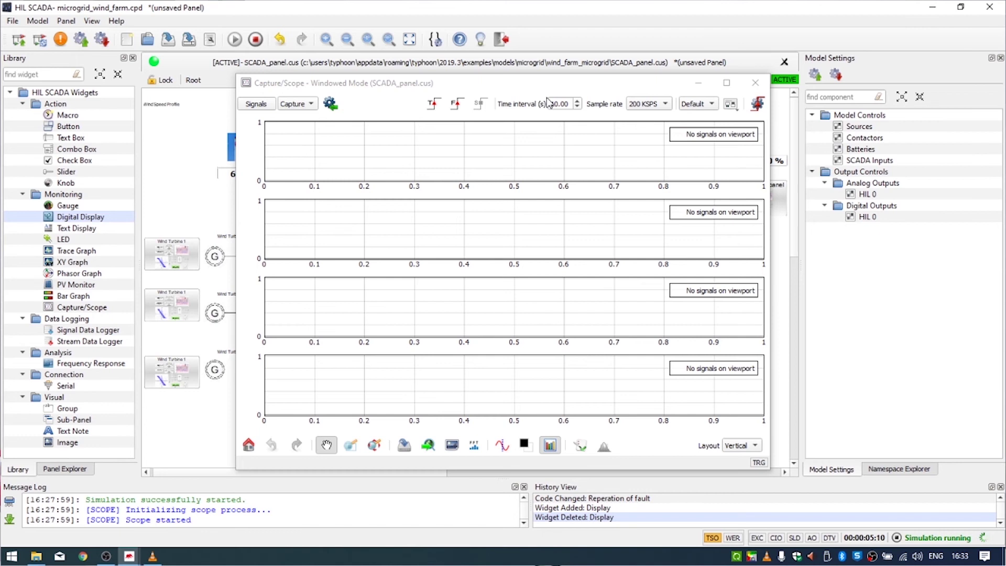
pyautogui.moveTo(457, 88); pyautogui.dragTo(394, 146)
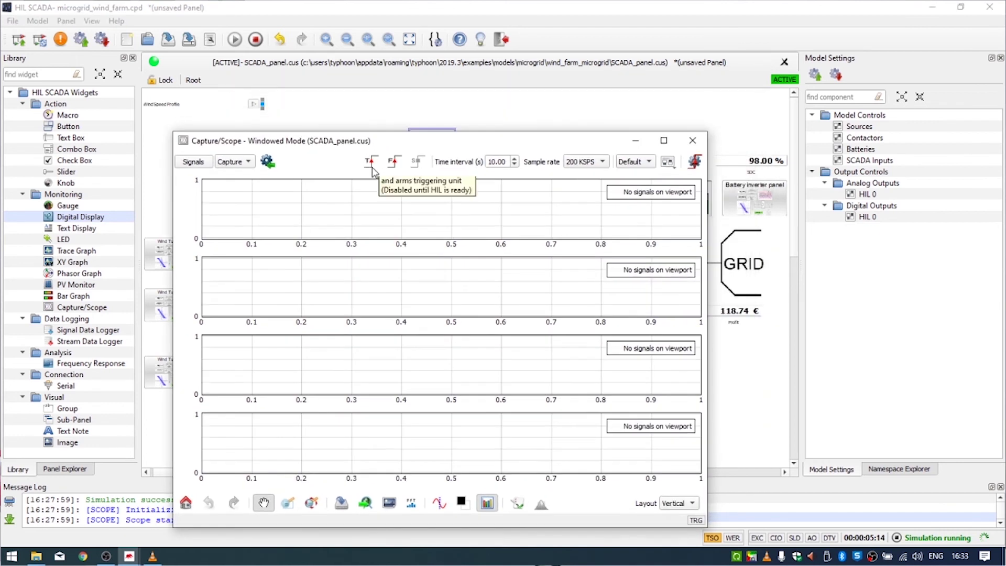
pyautogui.click(370, 165)
# Uncover the Fault control behind the Capture/Scope window, trigger the fault and bring the capture plots back into view
pyautogui.moveTo(529, 140); pyautogui.dragTo(498, 179)
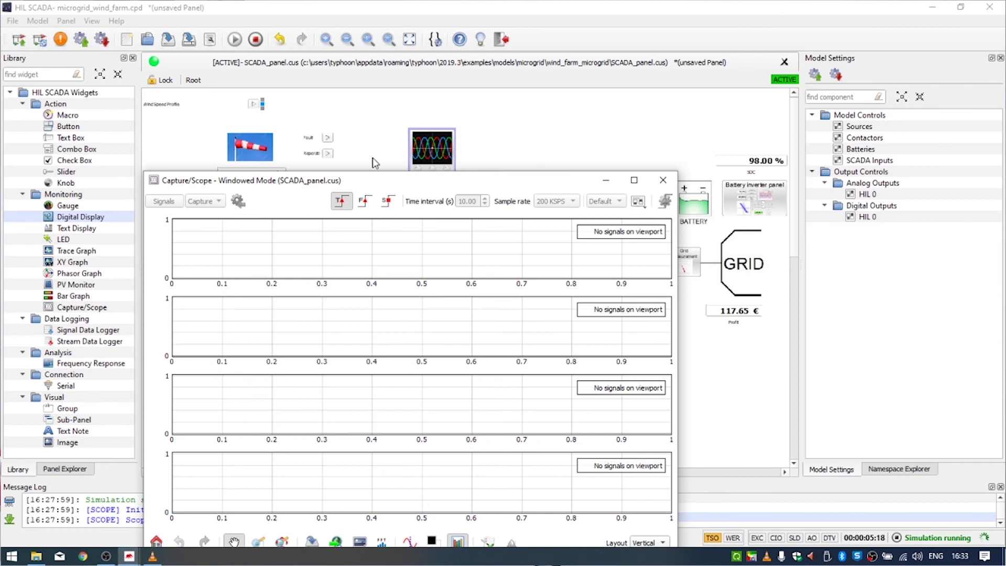
pyautogui.click(328, 139)
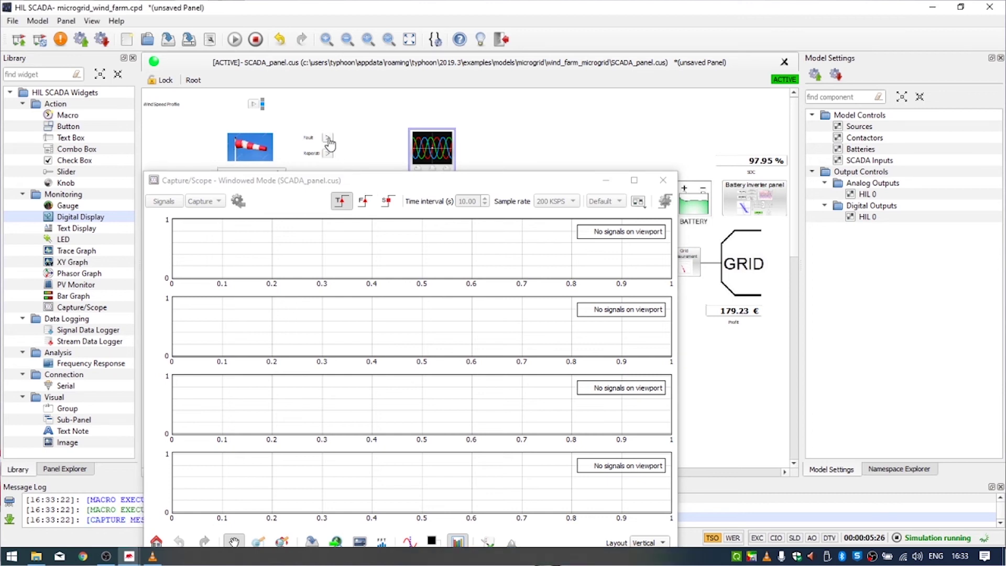
pyautogui.moveTo(363, 178); pyautogui.dragTo(357, 132)
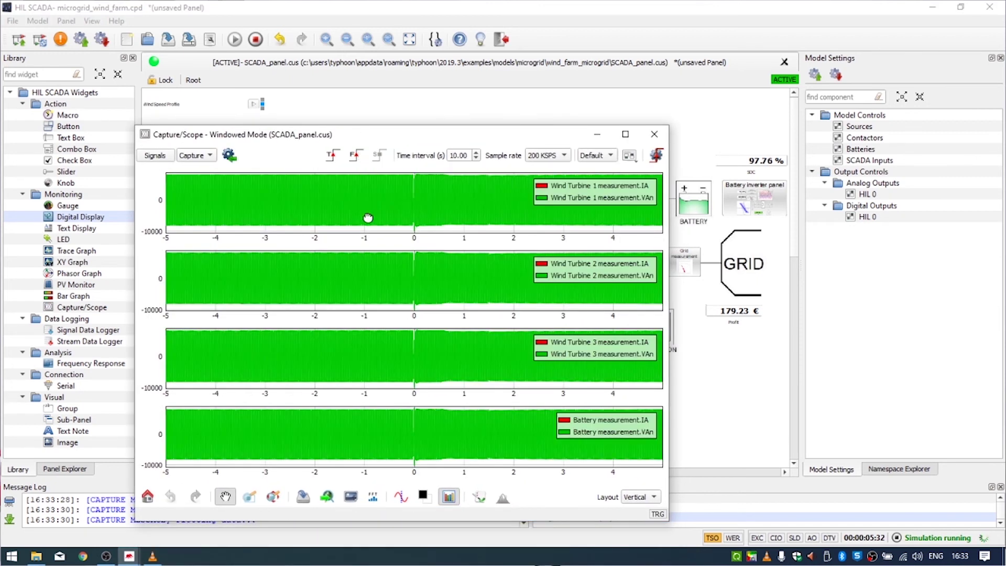
# Maximize the Capture/Scope window and zoom the captured waveforms to about -0.8 to 1 s around the fault
pyautogui.click(625, 135)
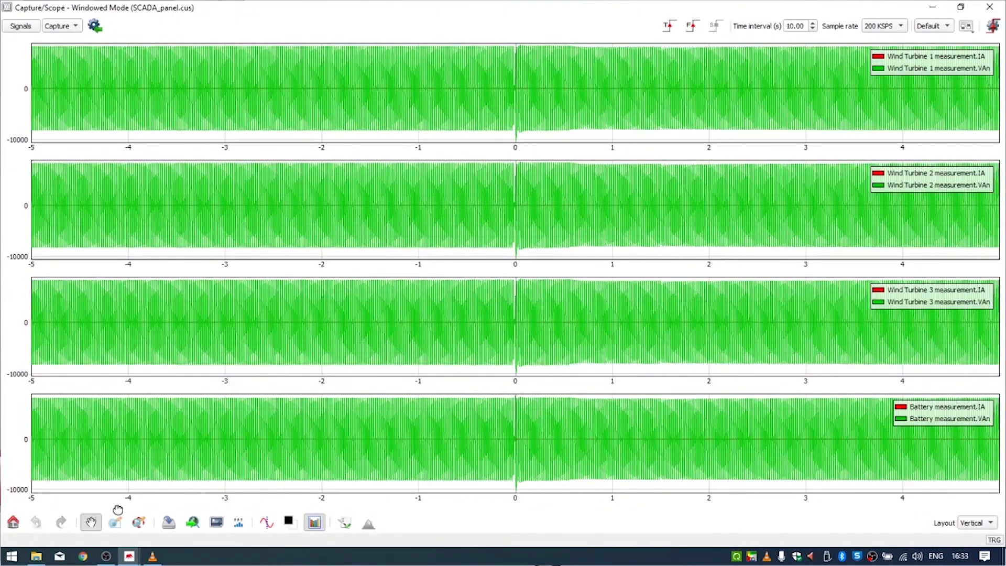
pyautogui.click(138, 522)
pyautogui.moveTo(437, 208); pyautogui.dragTo(614, 208)
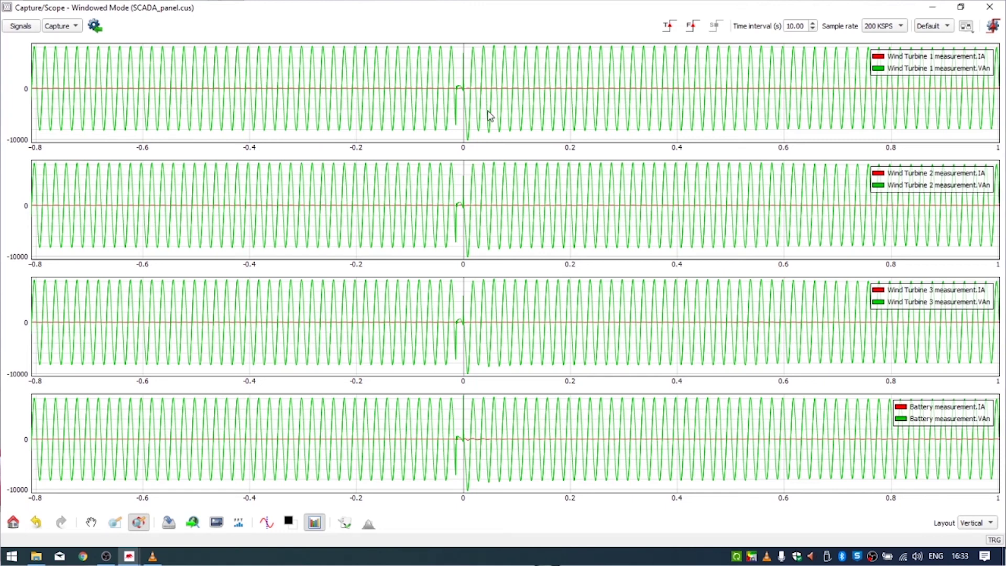
pyautogui.doubleClick(406, 7)
pyautogui.doubleClick(439, 8)
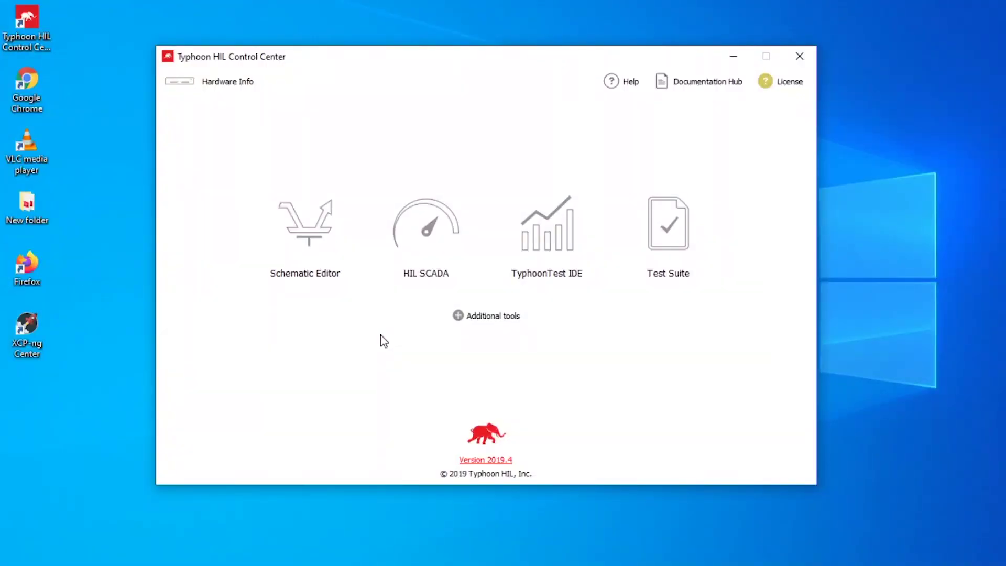
# Launch the Schematic Editor from the Typhoon HIL Control Center and browse the example models to the microgrid wind_farm_microgrid folder
pyautogui.click(310, 222)
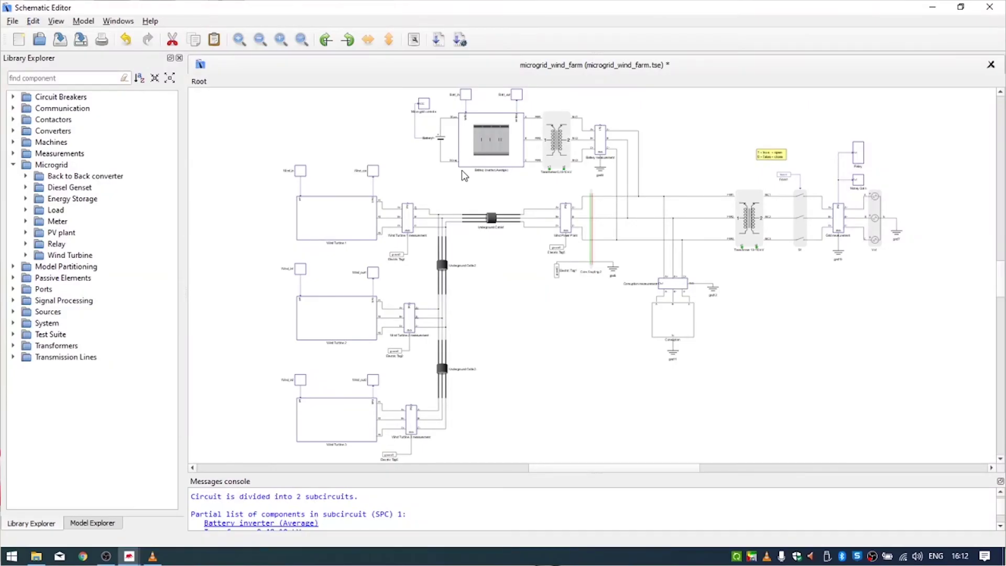
pyautogui.click(12, 21)
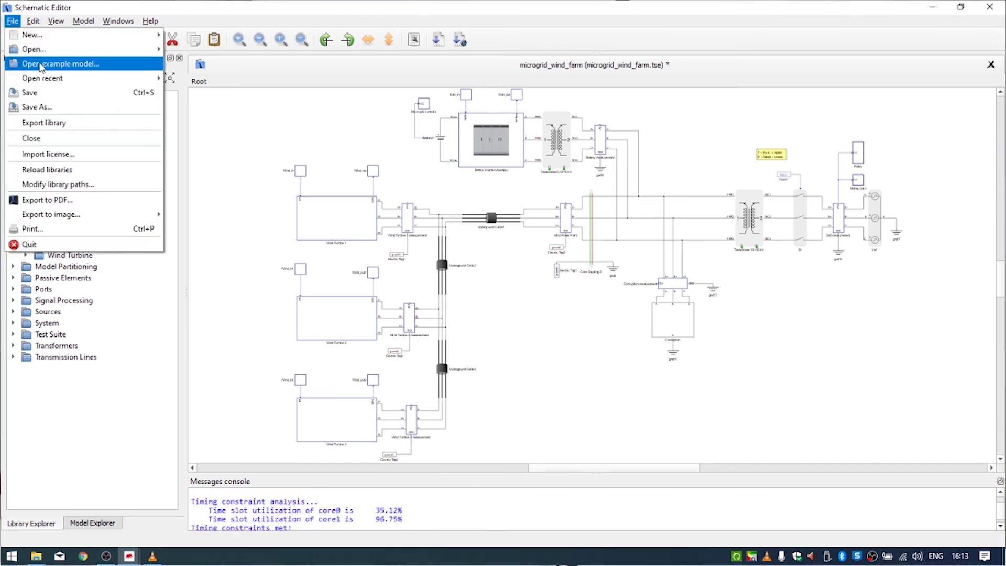
pyautogui.click(53, 68)
pyautogui.doubleClick(141, 140)
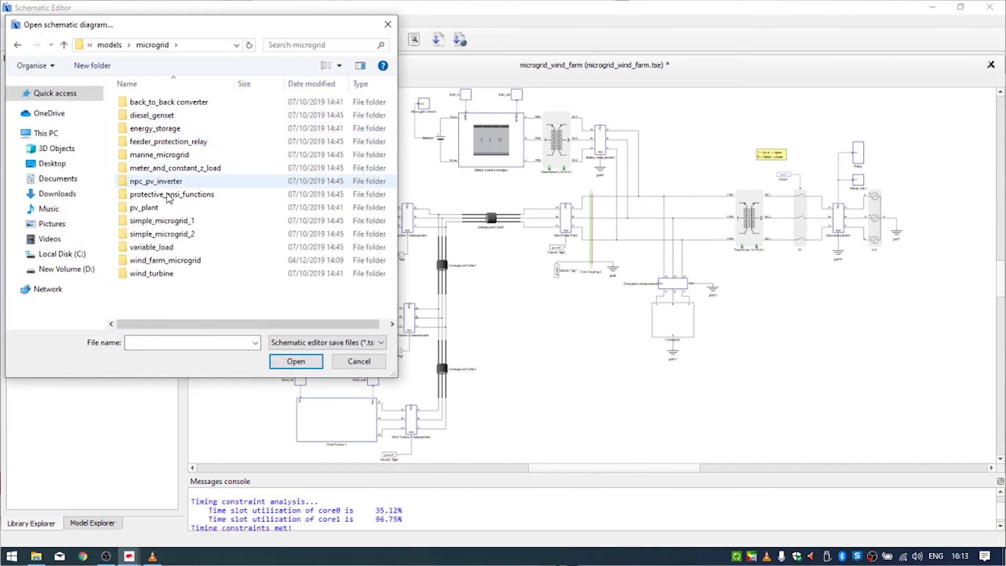
pyautogui.doubleClick(175, 266)
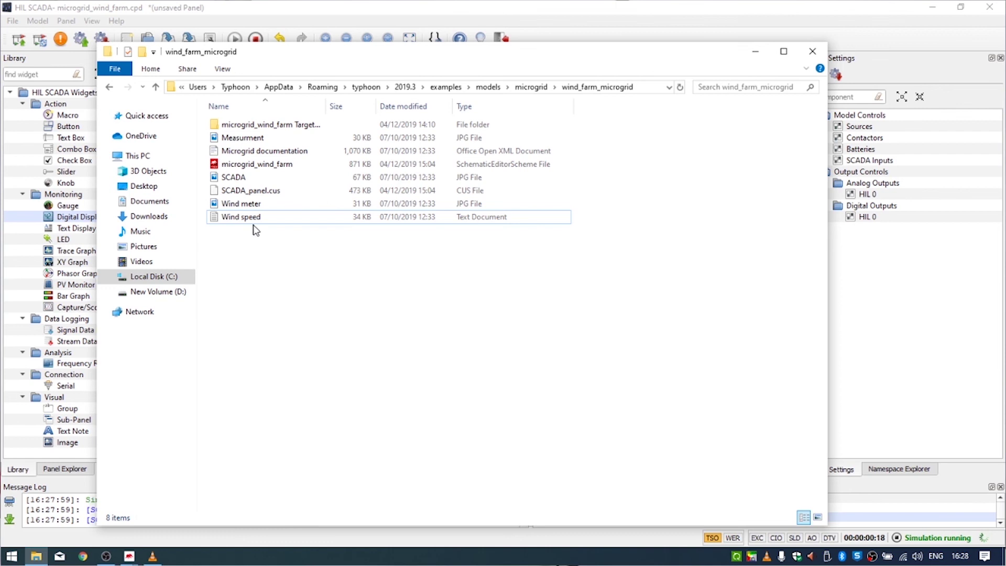
# Open the Wind speed text document in the wind_farm_microgrid folder
pyautogui.doubleClick(253, 218)
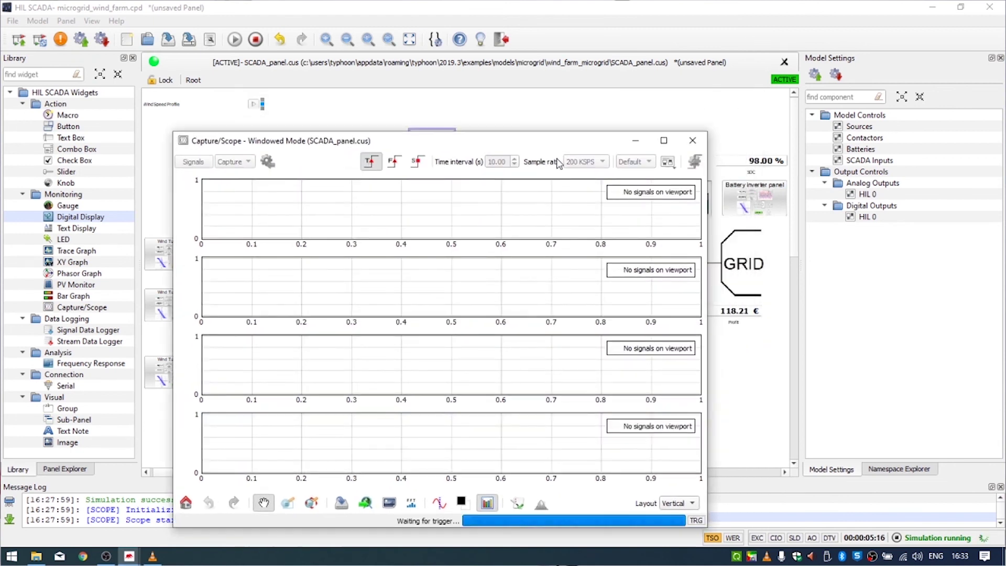
# Move the armed Capture/Scope window off the Fault control, run the fault macro and reposition the window to show the capture
pyautogui.moveTo(530, 145); pyautogui.dragTo(500, 184)
pyautogui.click(328, 142)
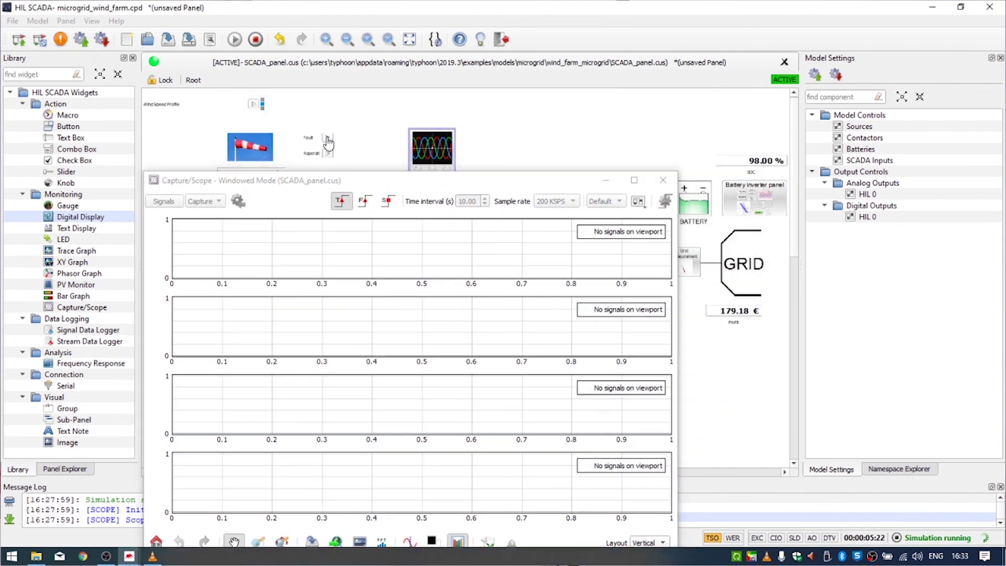
pyautogui.moveTo(368, 183); pyautogui.dragTo(359, 137)
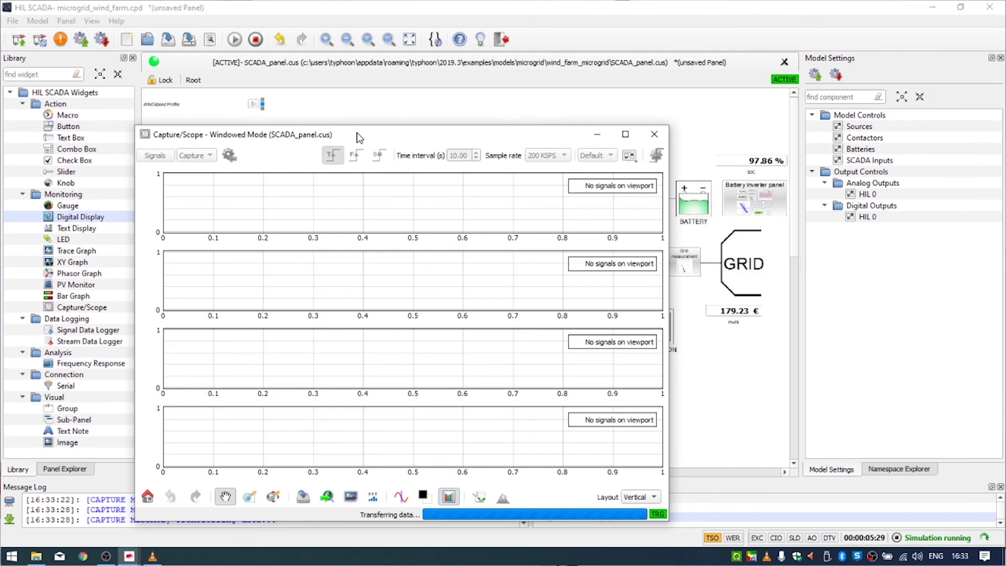